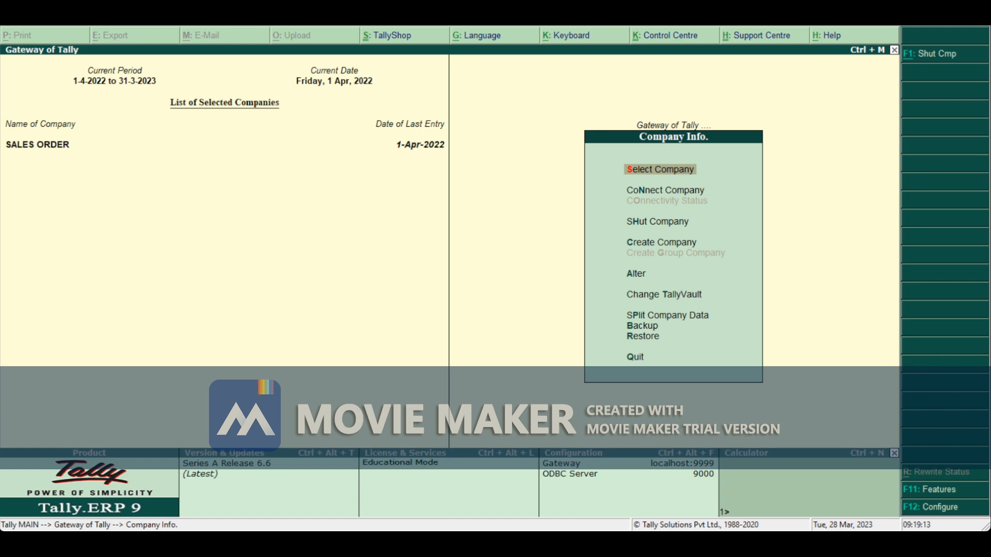
Create a new company named BILL BY BILL with the state set to Maharashtra and keep the remaining defaults.
key("Down")
key("Down")
key("Down")
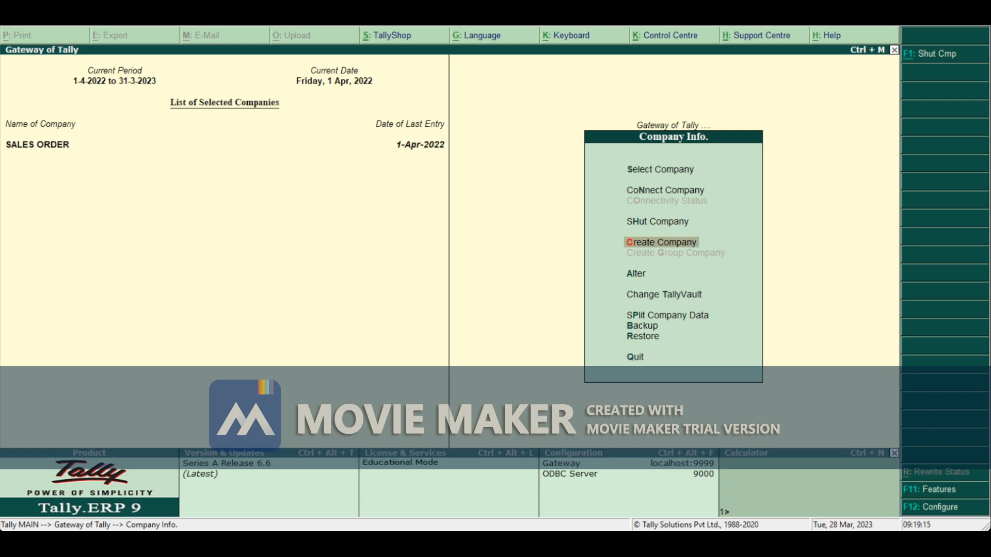
key("Return")
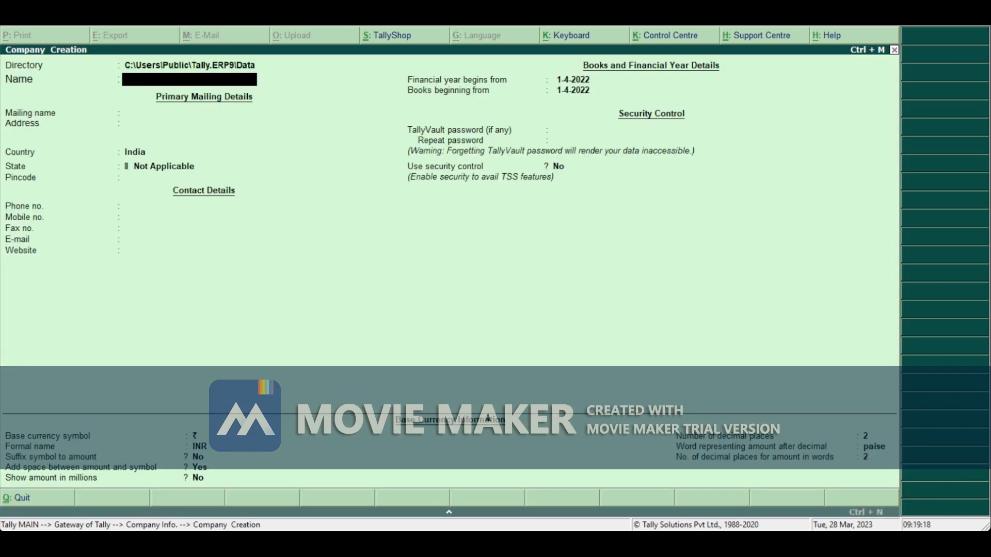
type("BILL BY BILL")
key("Return")
key("Return")
key("Return")
key("Return")
type("MAH")
key("Return")
key("ctrl+a")
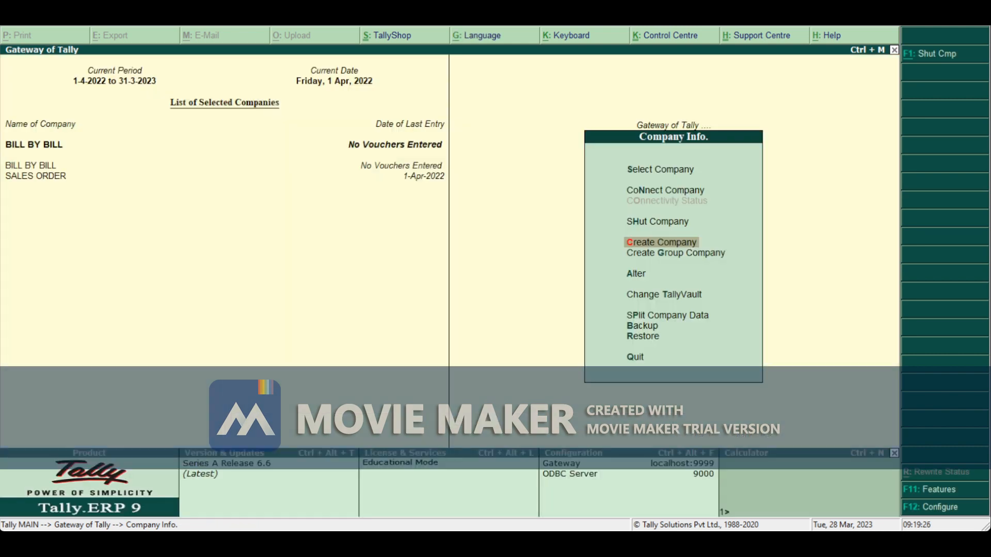
key("Escape")
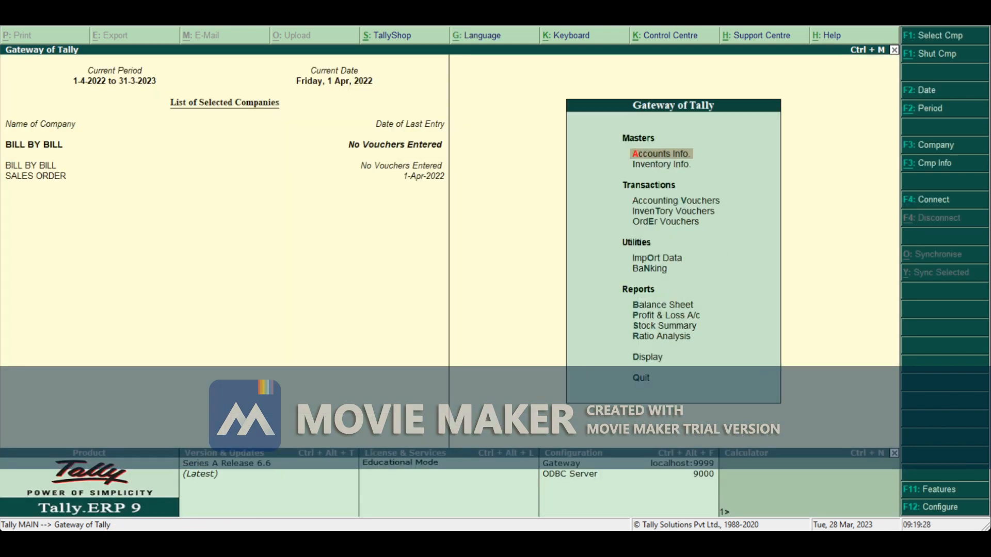
Check the bill-wise details setting in the accounting features of the BILL BY BILL company.
key("F11")
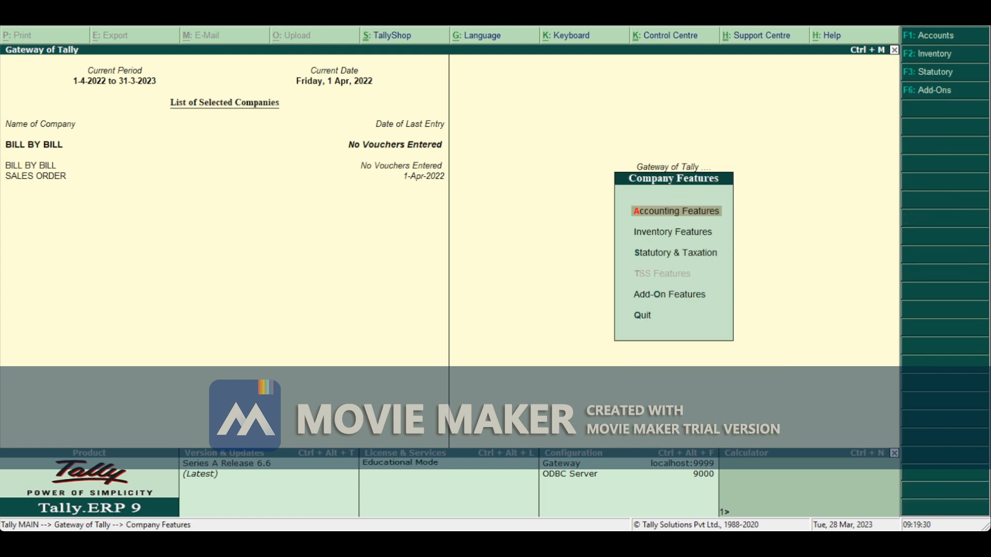
key("Return")
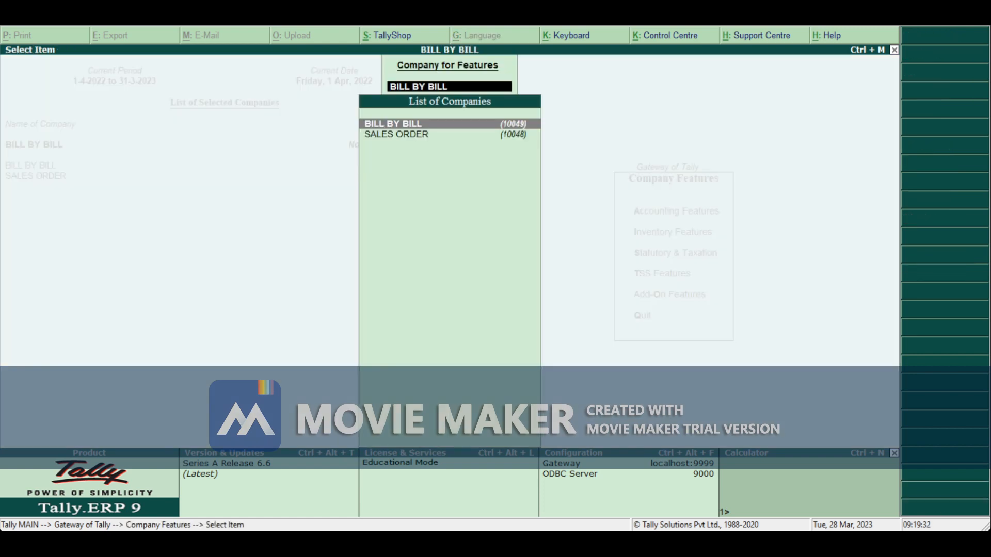
key("Return")
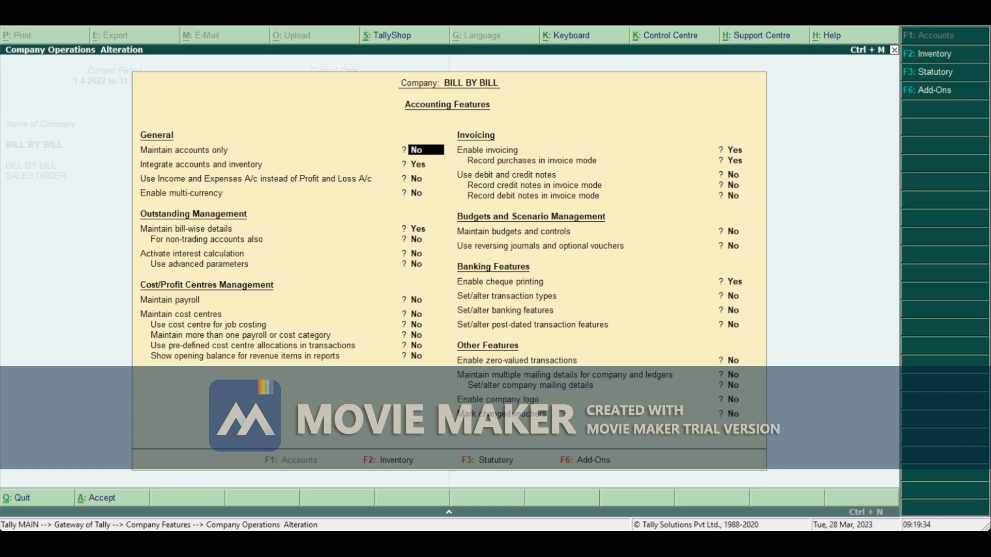
key("Return")
key("Return")
key("Return")
key("Return")
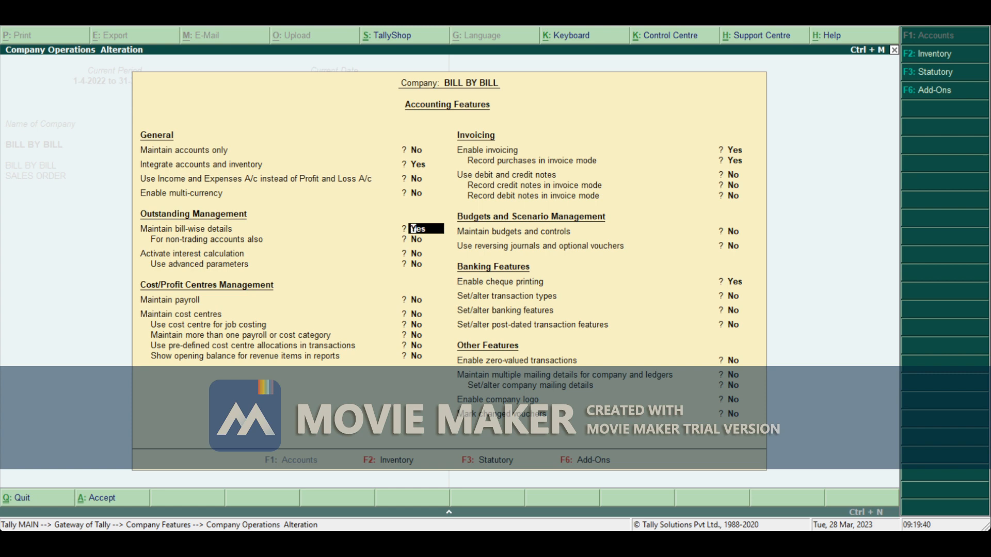
key("Escape")
key("Escape")
key("Escape")
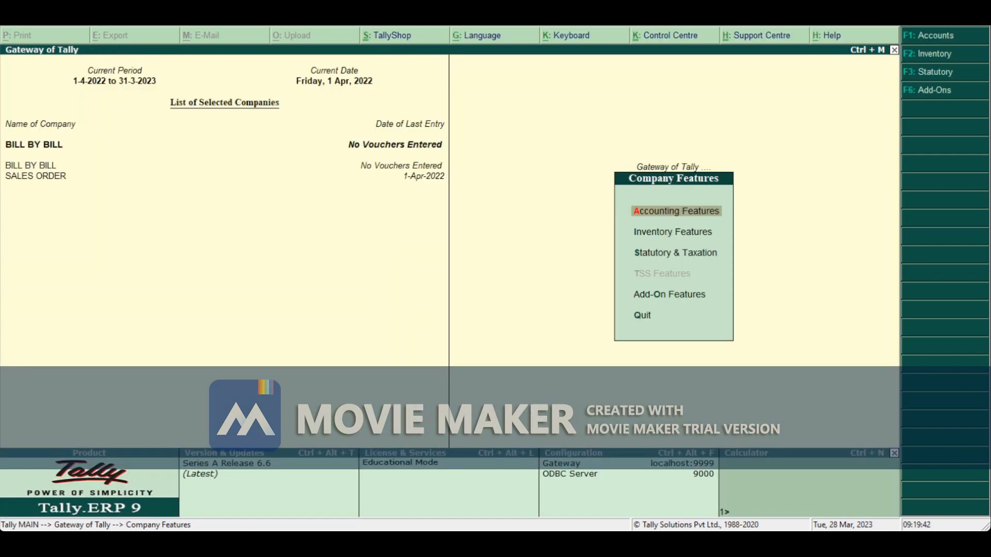
key("Escape")
Start a purchase voucher and create its party ledger SHAH LTD under Sundry Creditors, with balances maintained bill-by-bill.
key("v")
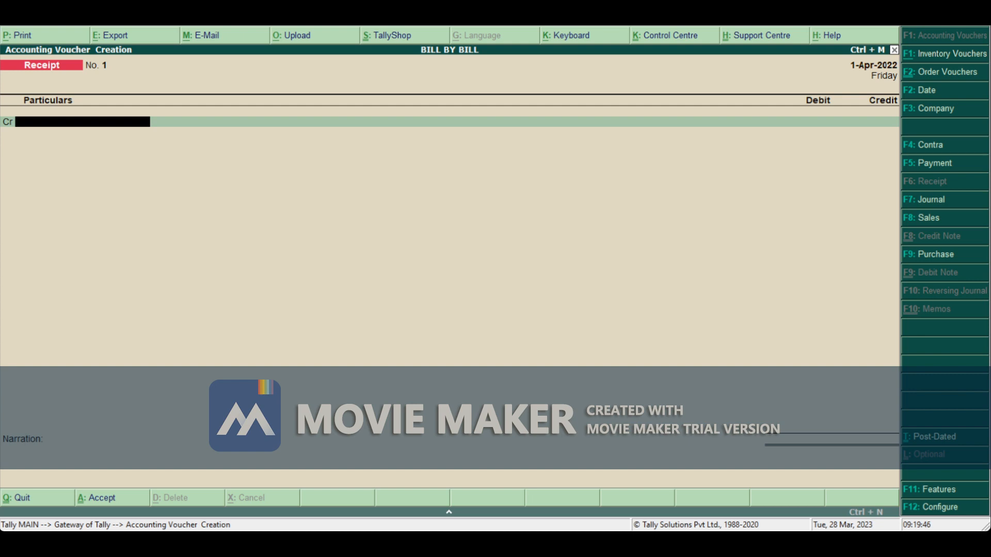
key("F9")
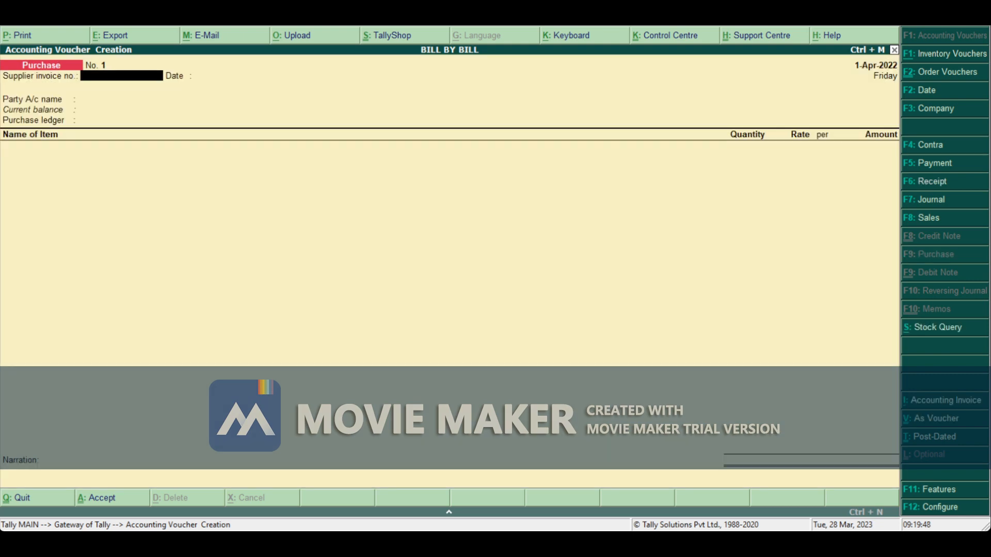
key("Return")
key("Return")
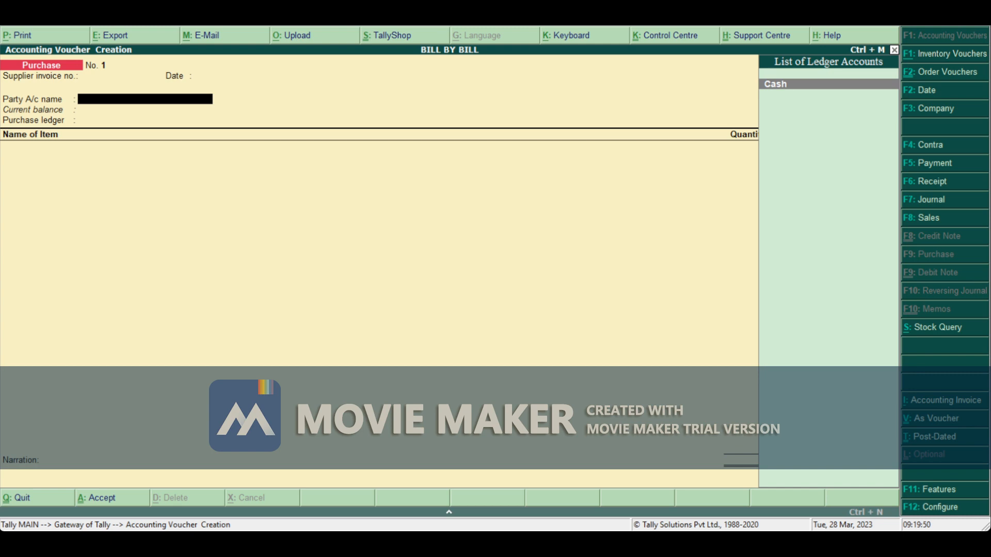
key("alt+c")
type("SHAH LTD")
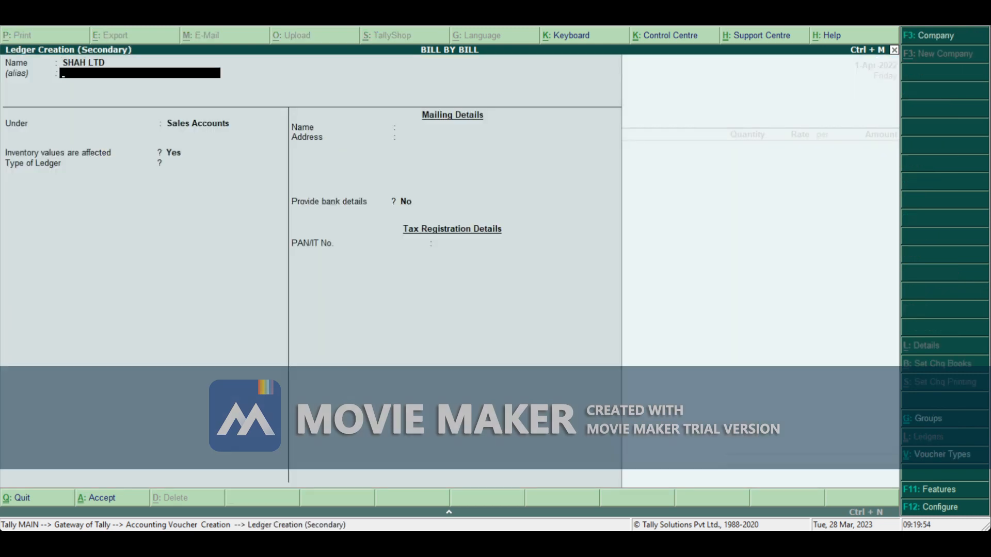
key("Return")
type("CR")
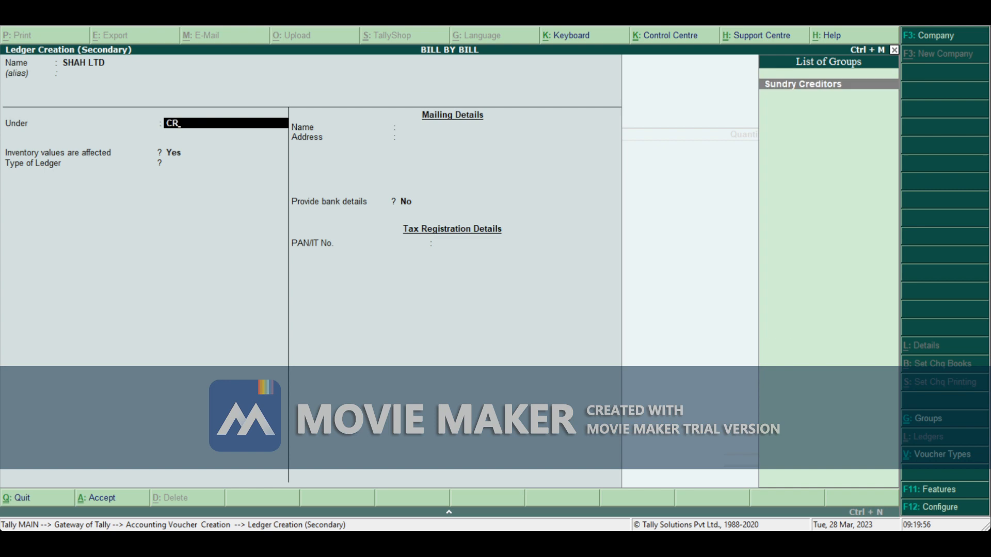
key("Return")
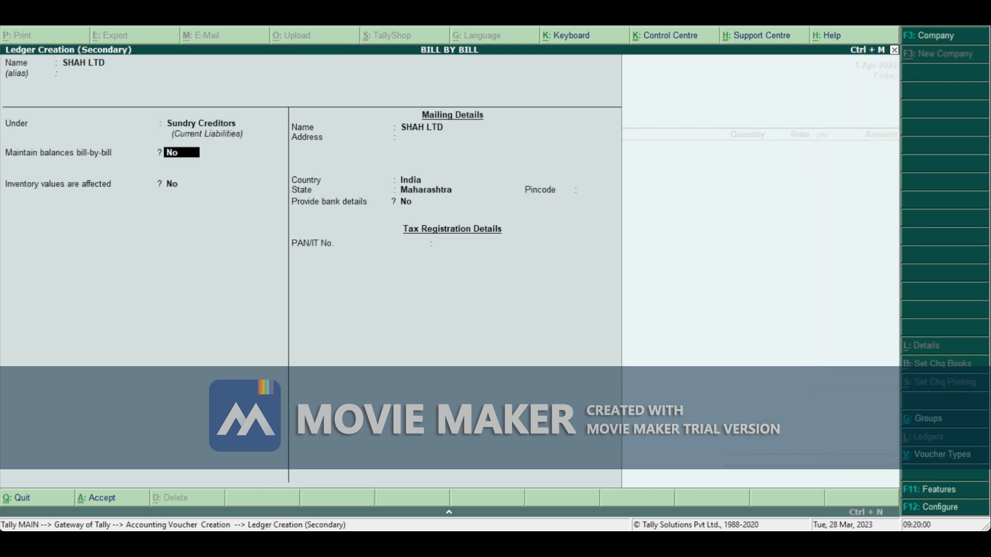
type("y")
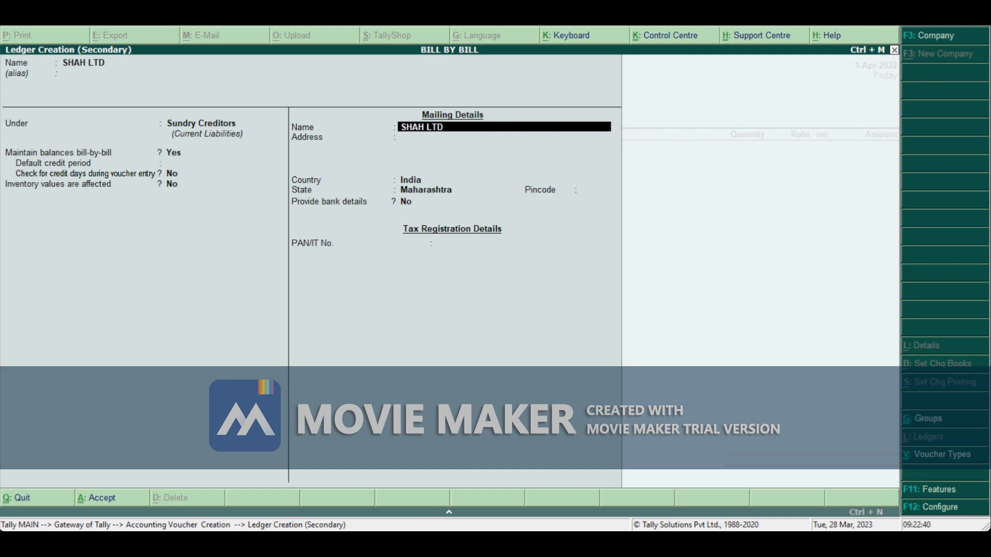
key("ctrl+a")
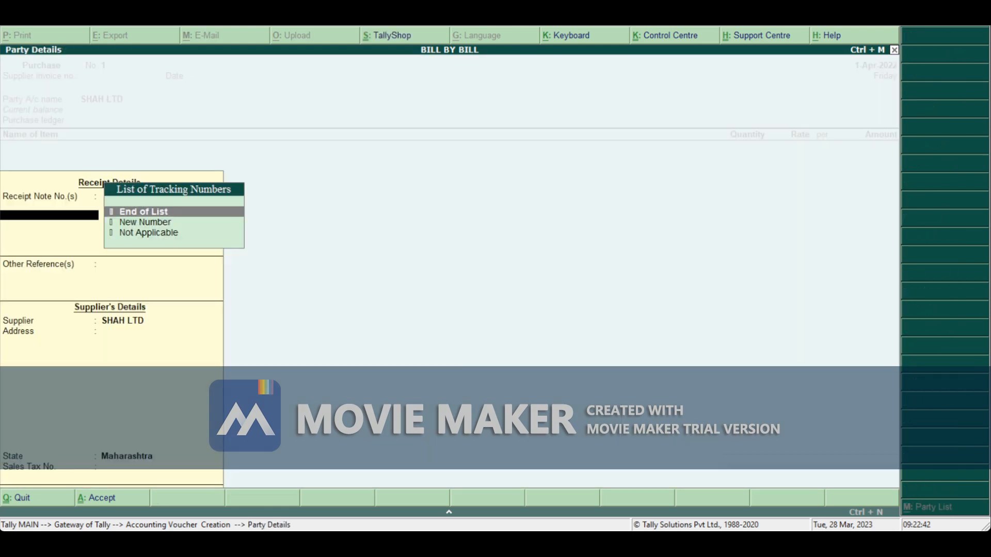
key("ctrl+a")
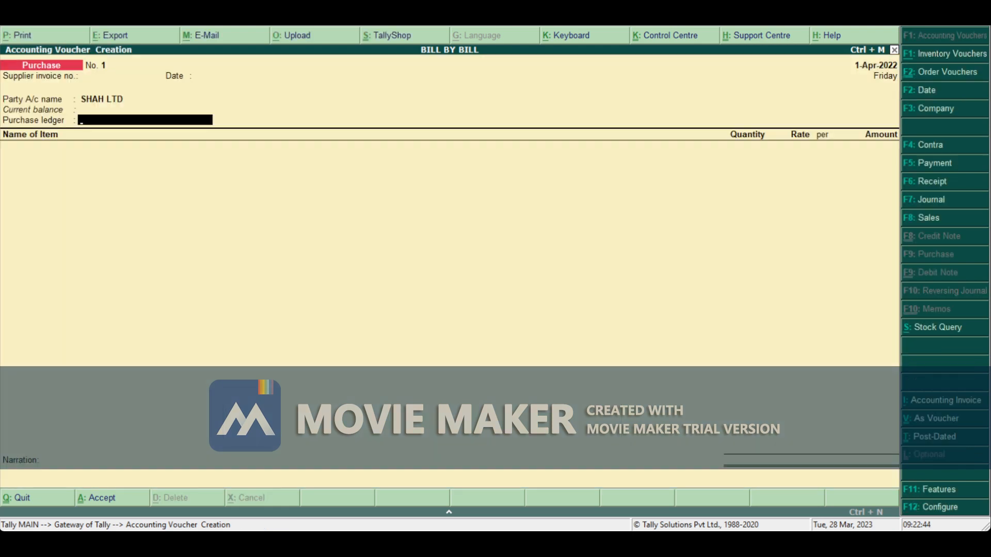
Create the ledger PURCHASE under Purchase Accounts and use it as the voucher's purchase ledger.
key("alt+c")
type("PURCHASE")
key("Return")
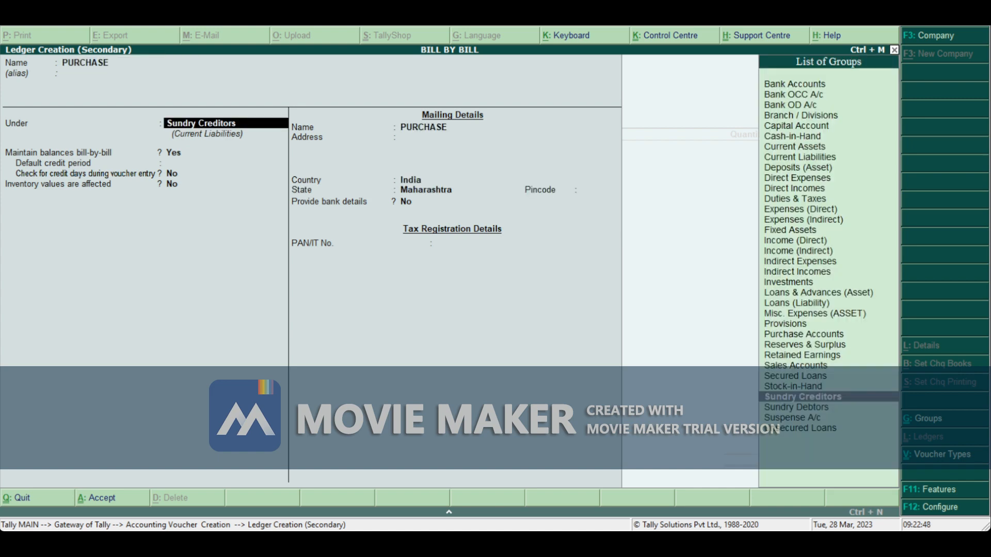
type("pu")
key("Return")
key("Return")
key("Return")
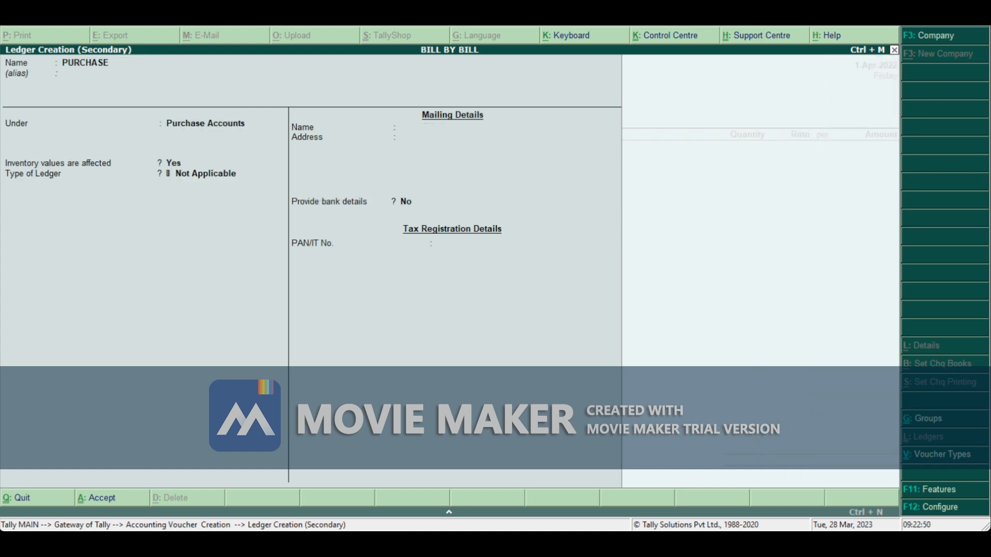
key("ctrl+a")
key("Return")
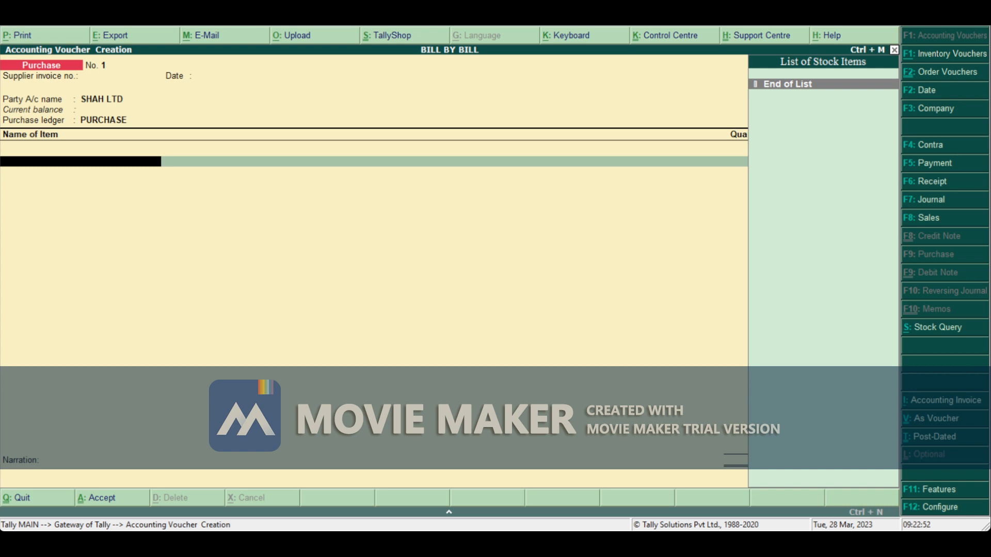
Begin a stock item named HP and place it under a new stock group named LAPTOP.
key("alt+c")
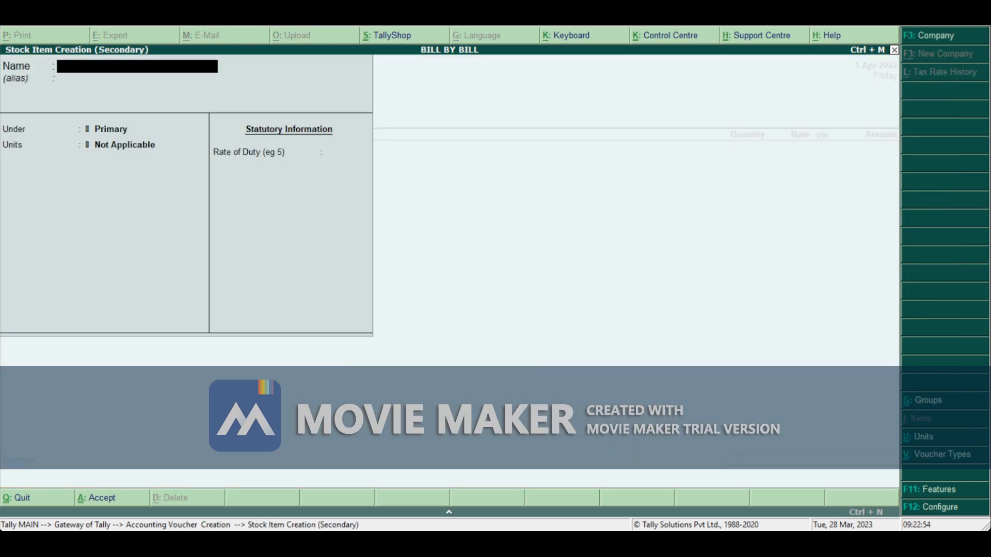
type("HP")
key("Return")
key("Return")
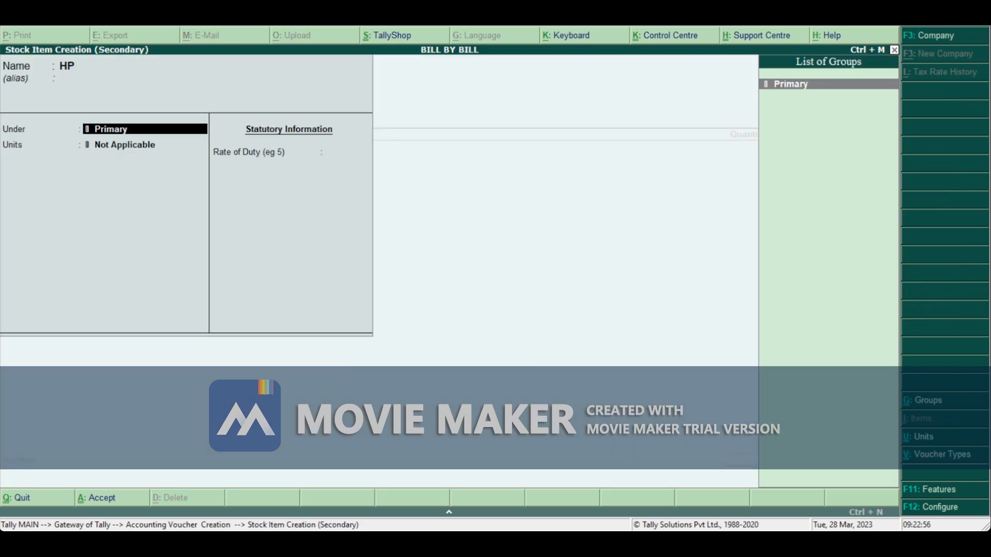
key("alt+c")
type("LAPTOP")
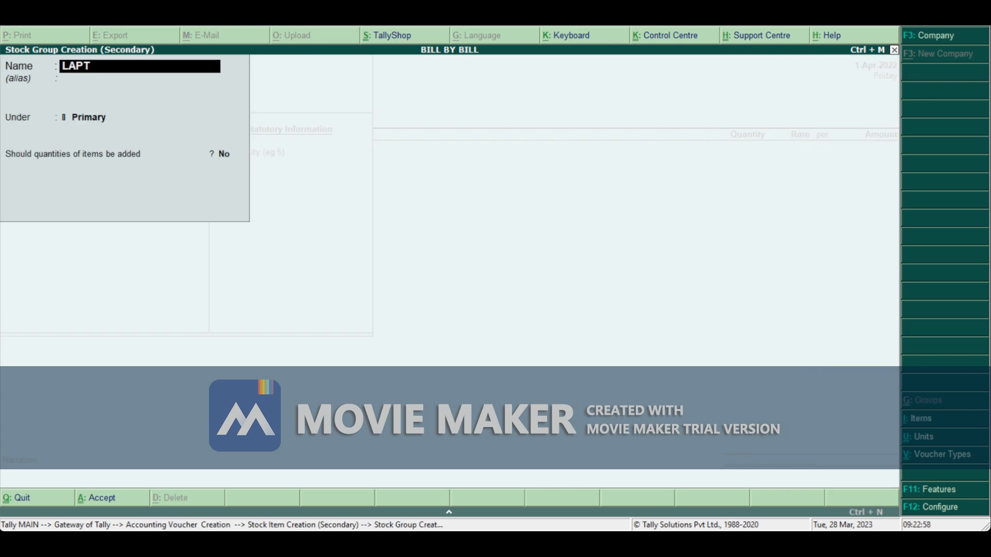
key("ctrl+a")
key("Return")
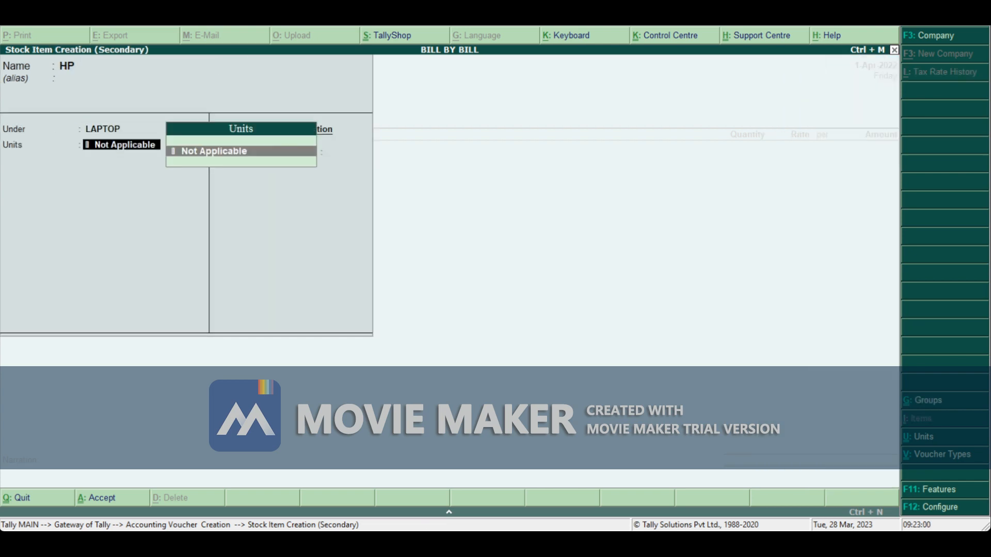
Create the unit NO'S with the formal name NUMBERS for the HP item and save the item.
key("alt+c")
type("NO'S")
key("Return")
type("NUMBERS")
key("Return")
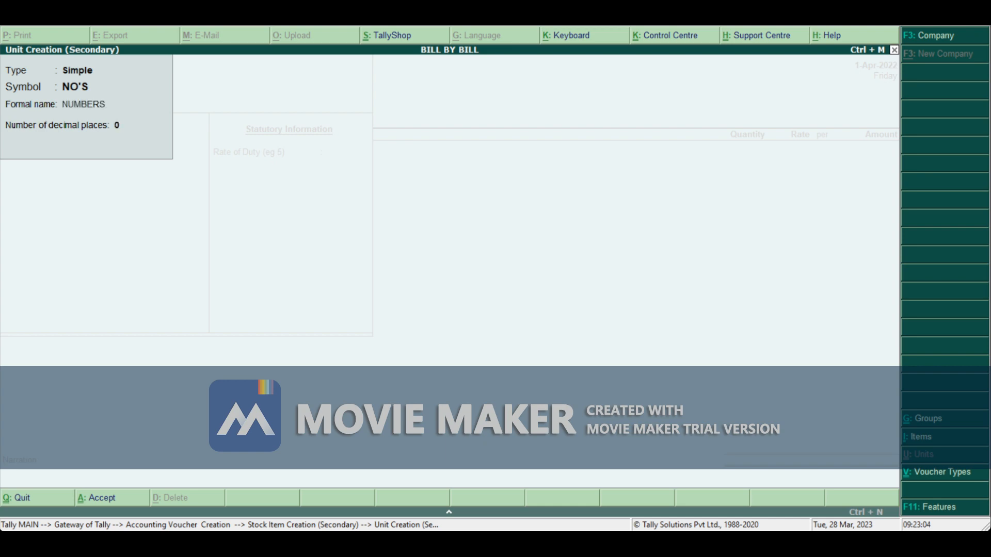
key("Return")
key("Return")
key("Return")
key("Return")
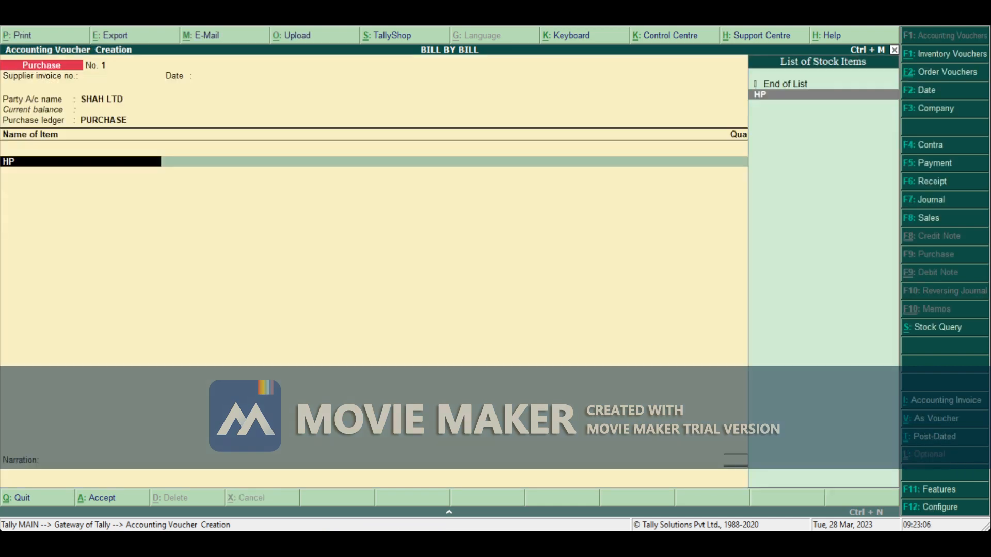
Enter the HP item in the purchase voucher with quantity 10 at a rate of 35,000 and end the item list.
key("Return")
type("10")
key("Return")
type("35,000")
key("Return")
key("Return")
key("Return")
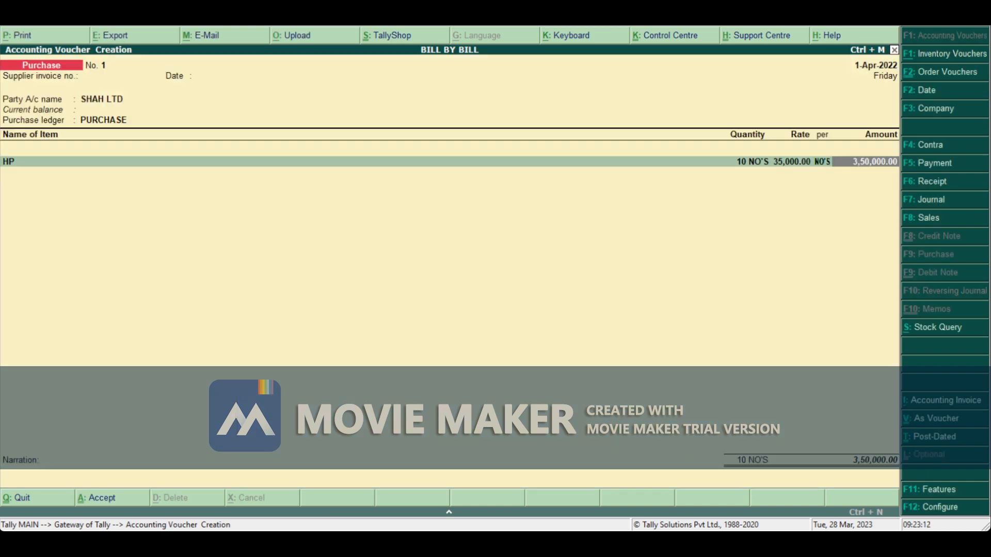
key("Return")
key("Return")
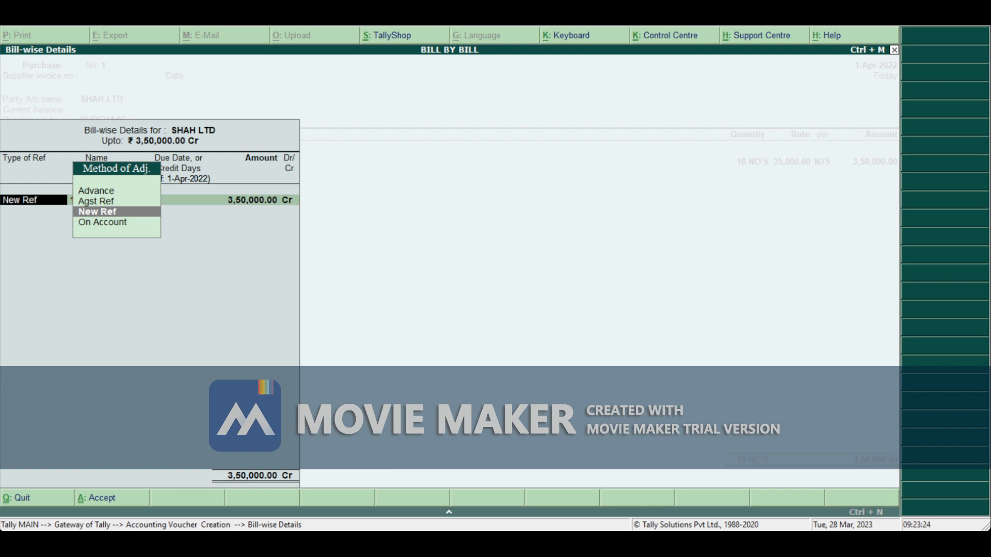
Allocate the purchase amount to the new bill reference PUR/BILL/001 and save the voucher without a narration.
key("Return")
type("PU")
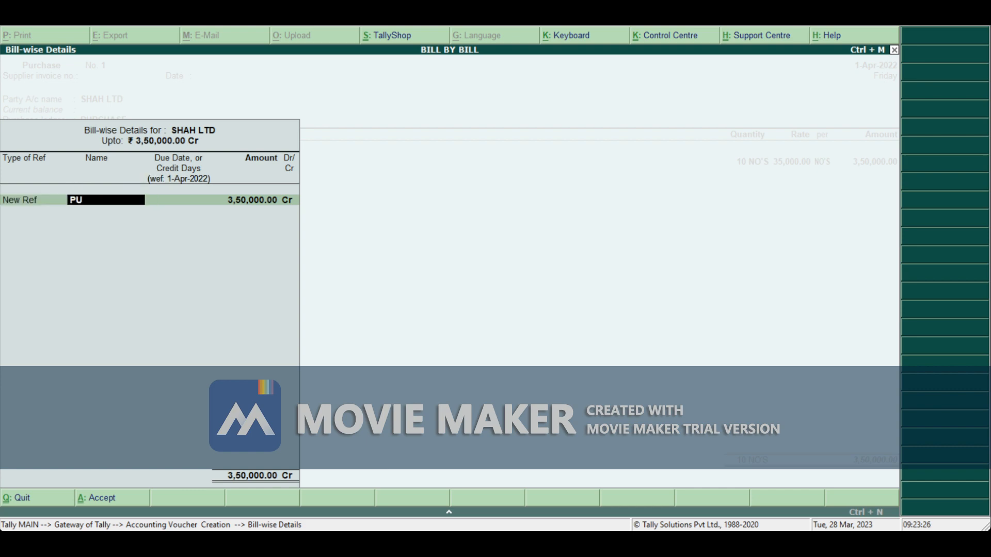
type("R/BILL/001")
key("Return")
key("Return")
key("Return")
key("Return")
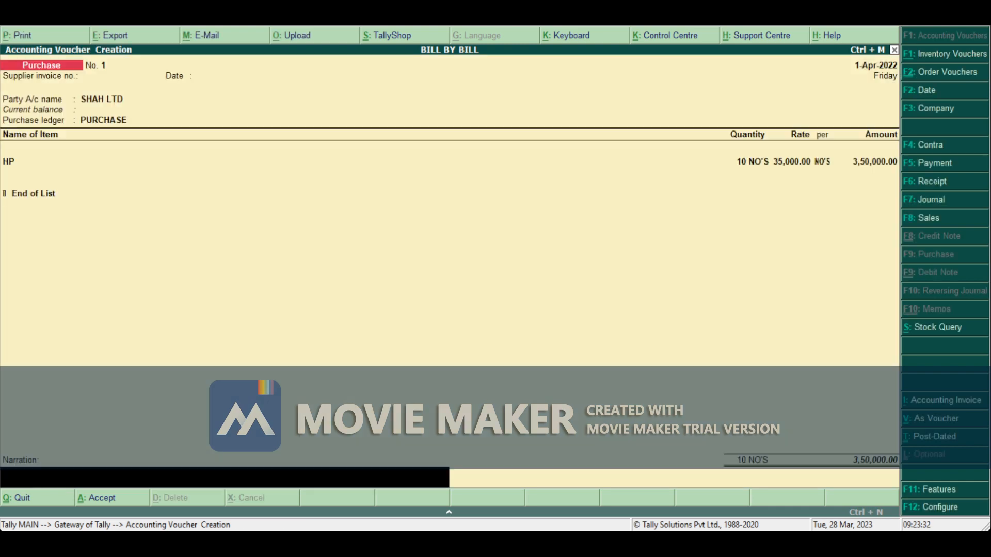
key("Return")
key("y")
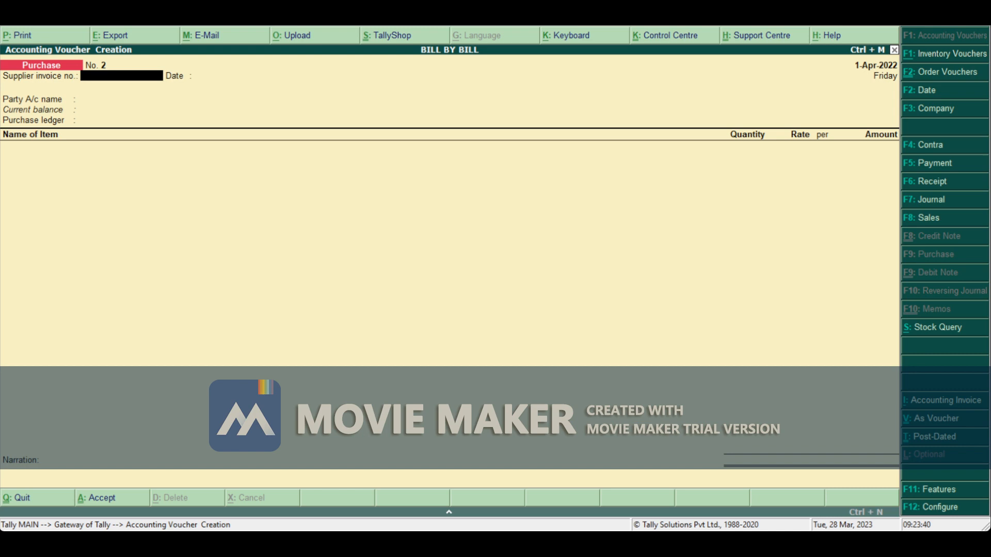
Start a payment voucher and debit SHAH LTD with 3,50,000.
key("F5")
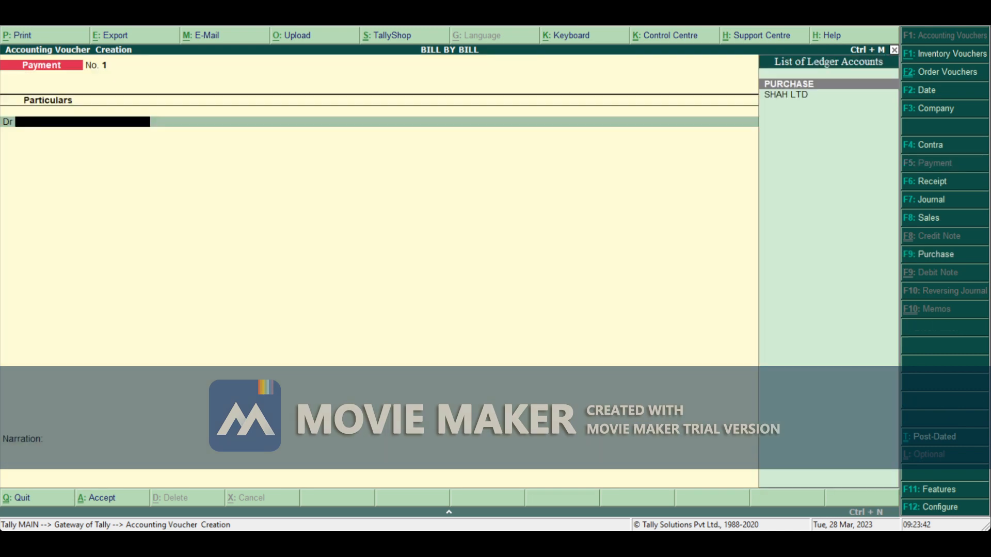
key("Down")
key("Return")
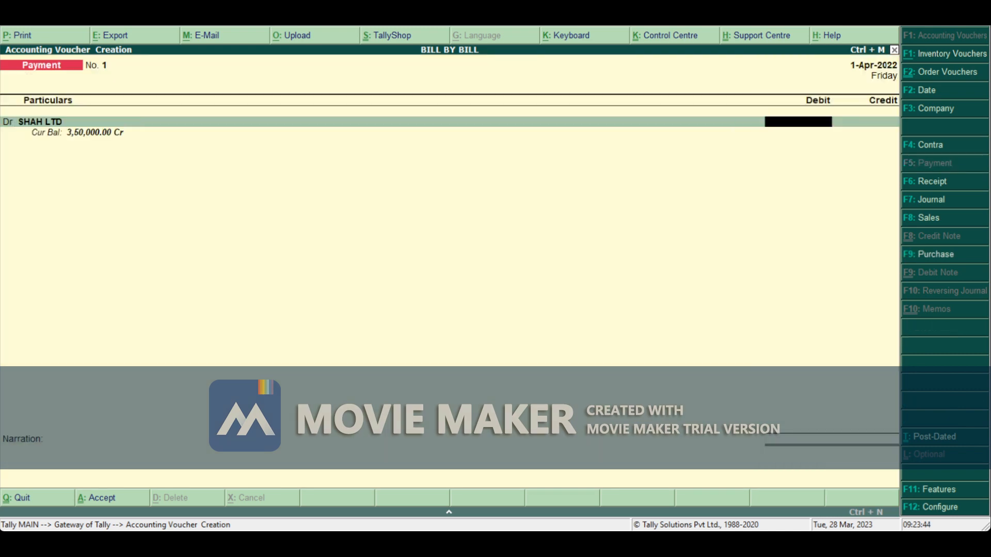
type("350000")
key("Return")
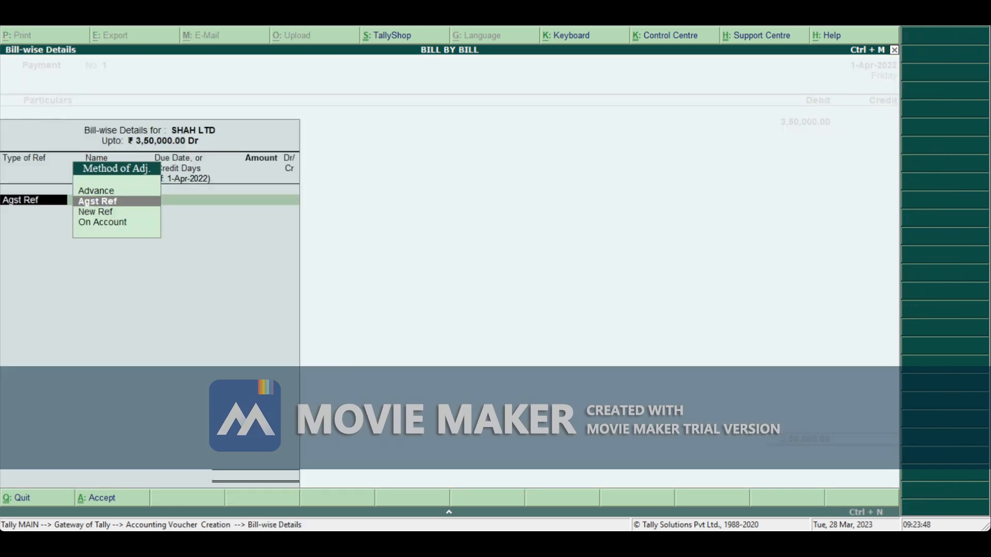
Allocate the SHAH LTD payment against the pending bill PUR/BILL/001 and credit Cash with 3,50,000.
key("Return")
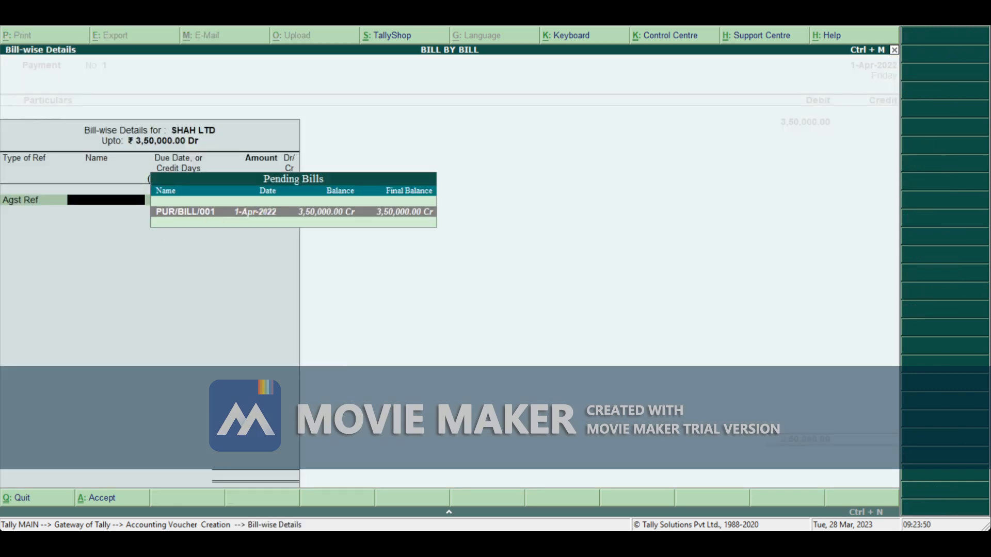
key("Return")
key("Return")
key("Return")
key("Return")
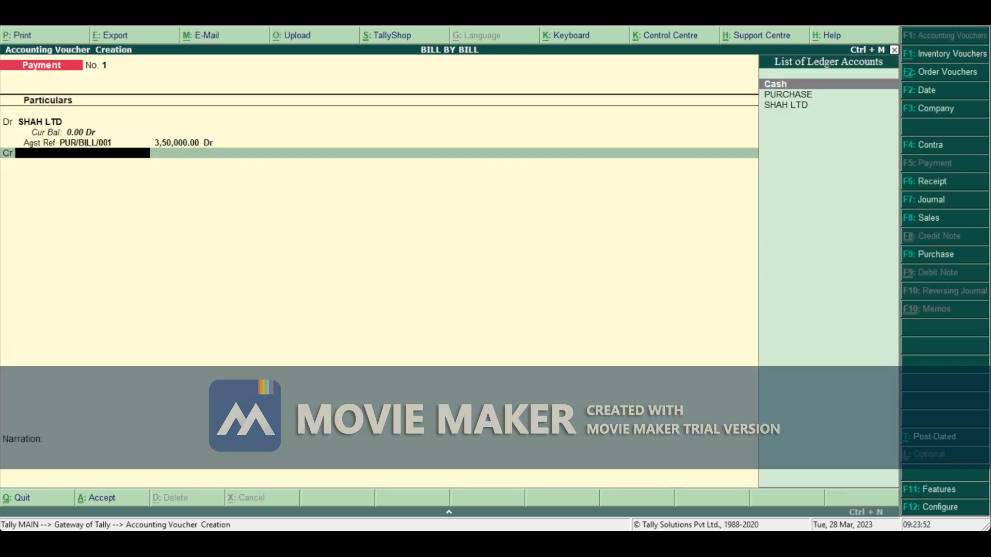
key("Return")
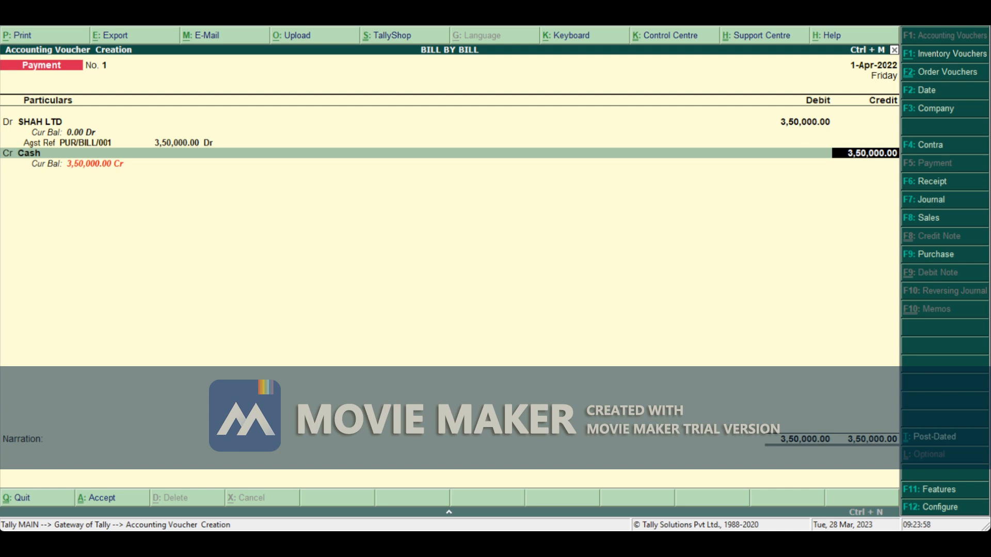
Alter the Cash ledger to an opening balance of 5,00,000, return to the payment entry and save the voucher.
key("BackSpace")
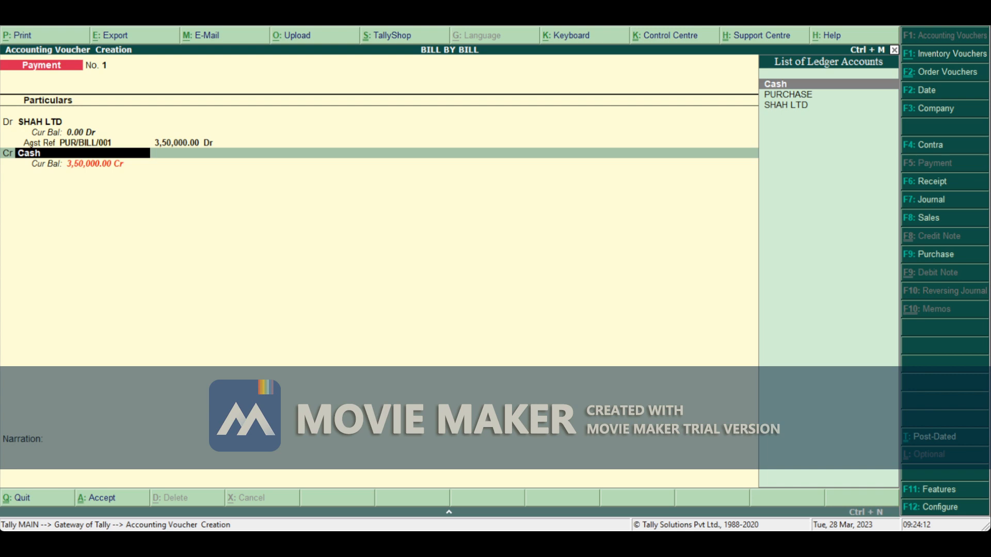
key("ctrl+Return")
key("Return")
key("Return")
key("Return")
key("Return")
key("Escape")
type("500000")
key("Return")
key("Return")
key("Return")
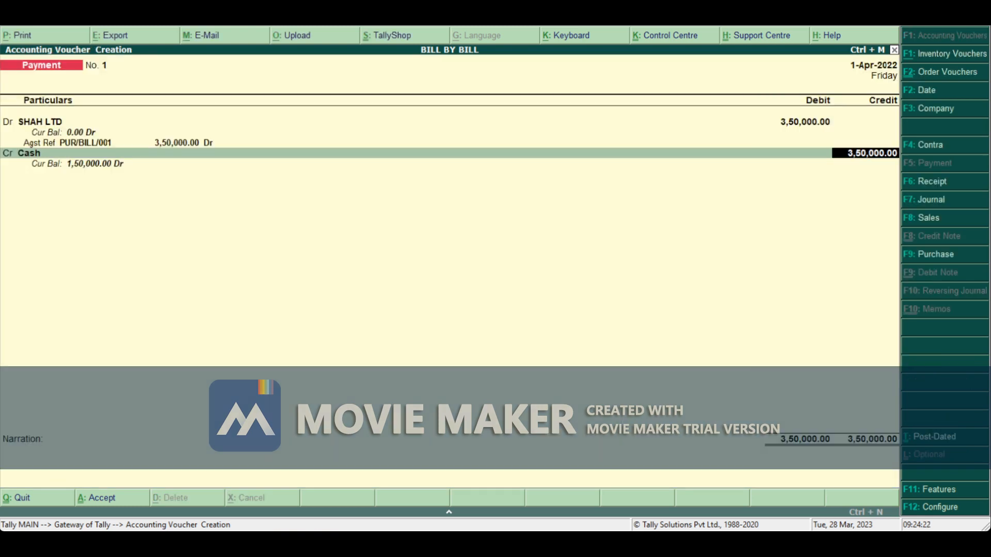
key("ctrl+a")
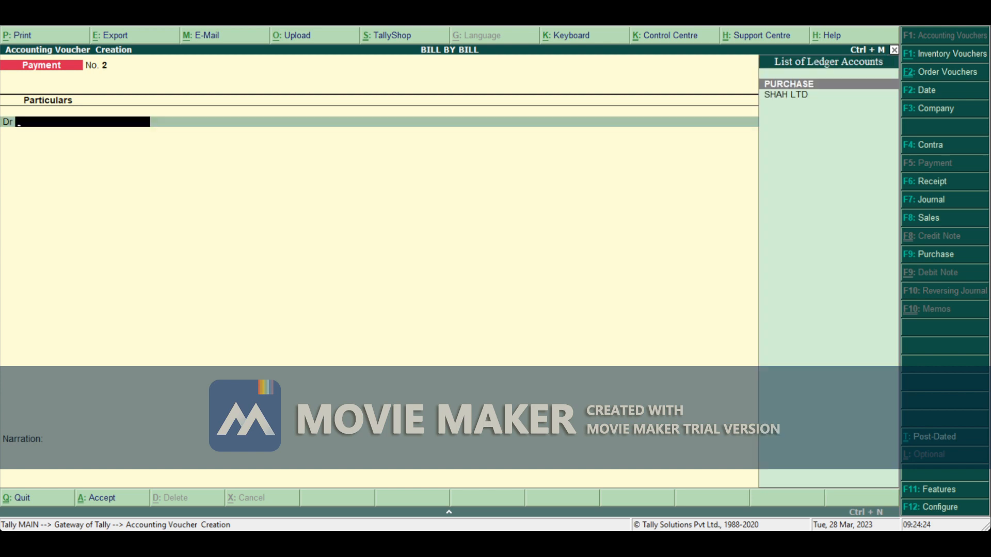
Debit SHAH LTD with 10,000 in a second payment voucher after checking the saved purchase and payment entries.
key("Page_Up")
key("Page_Up")
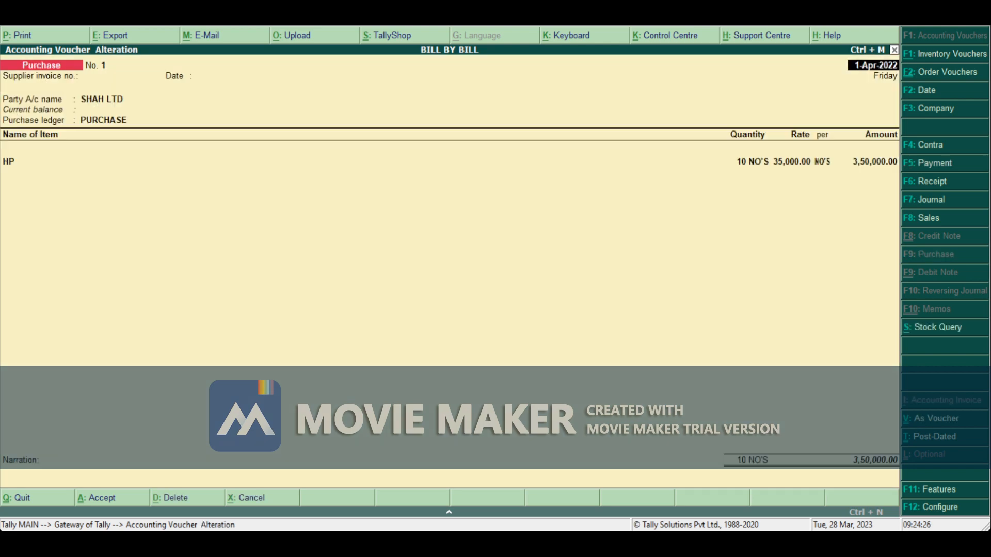
key("Page_Down")
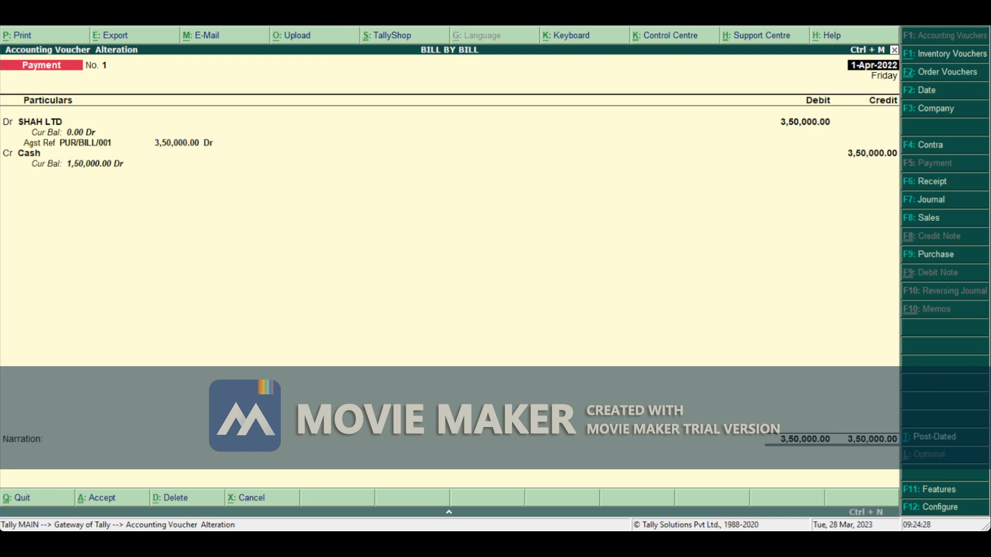
key("Page_Down")
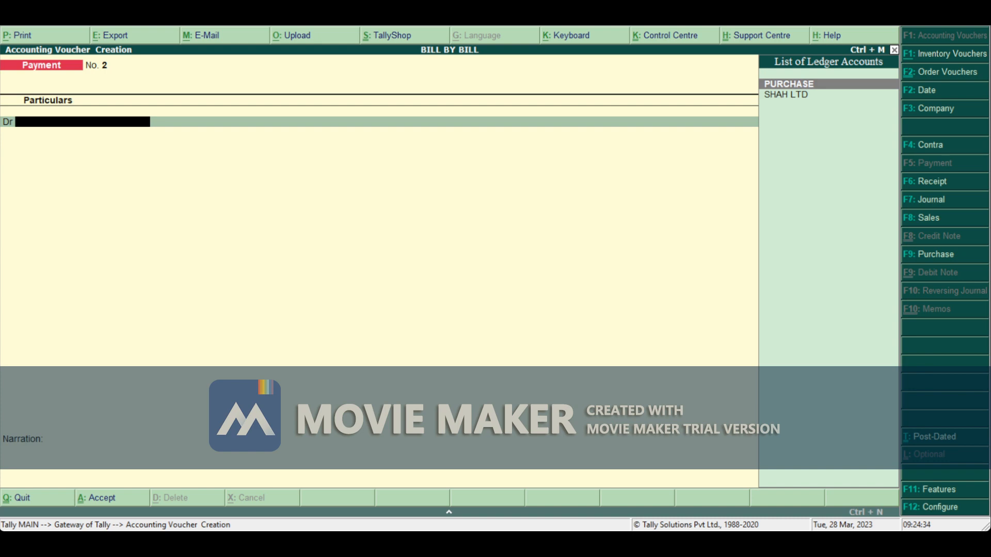
key("Down")
key("Return")
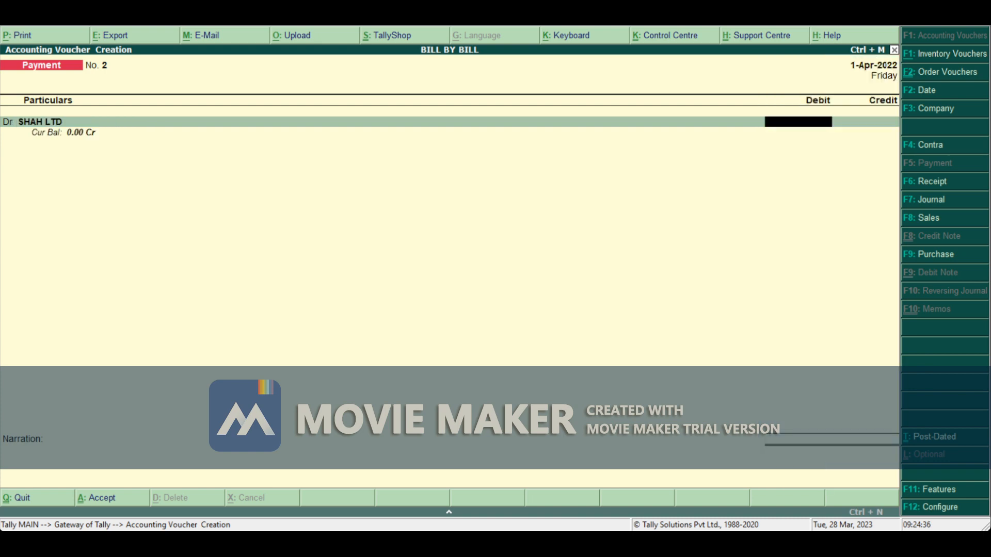
type("10000")
key("Return")
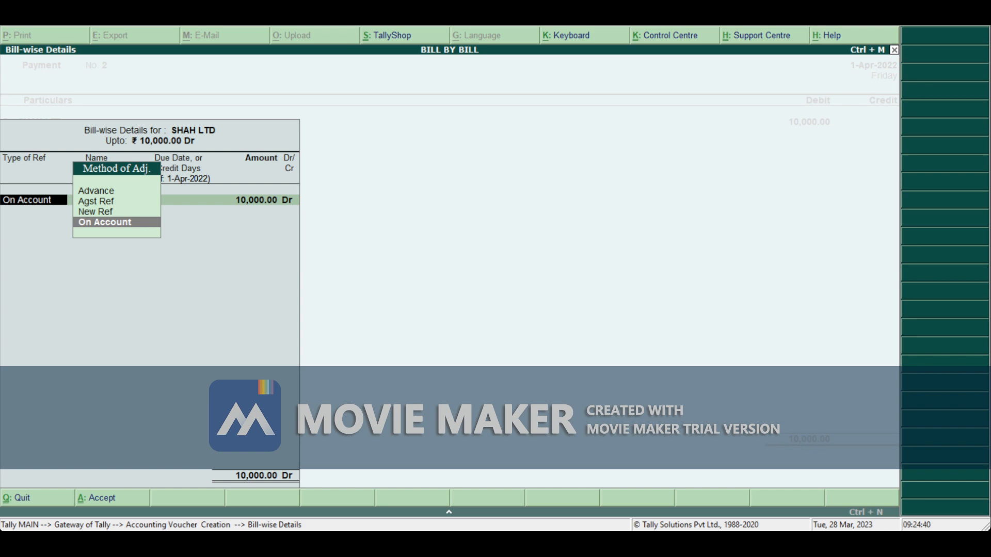
Allocate the 10,000 as an Advance under reference ADV/001 and save the voucher with Cash credited.
key("Up")
key("Up")
key("Up")
key("Return")
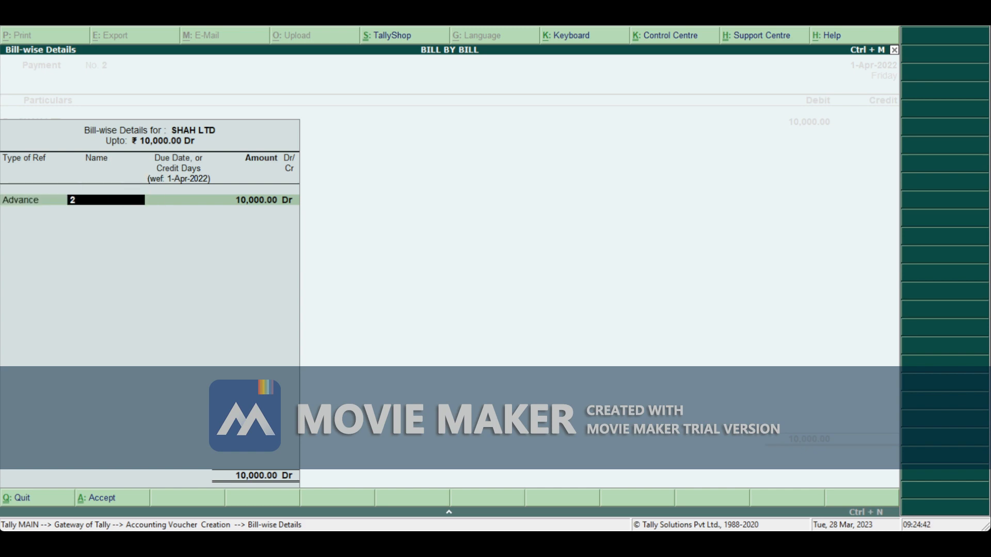
type("ADV/001")
key("Return")
key("Return")
key("Return")
key("Return")
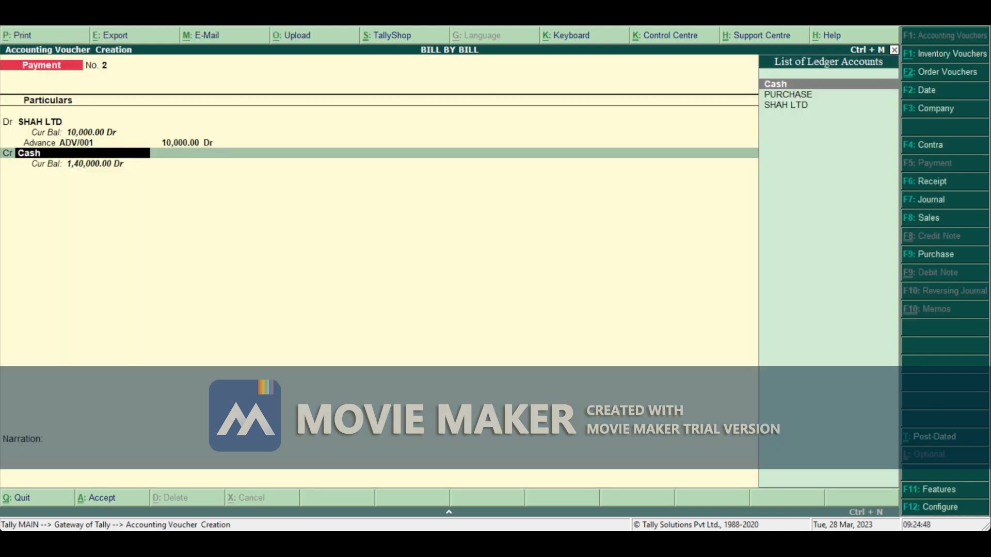
key("Return")
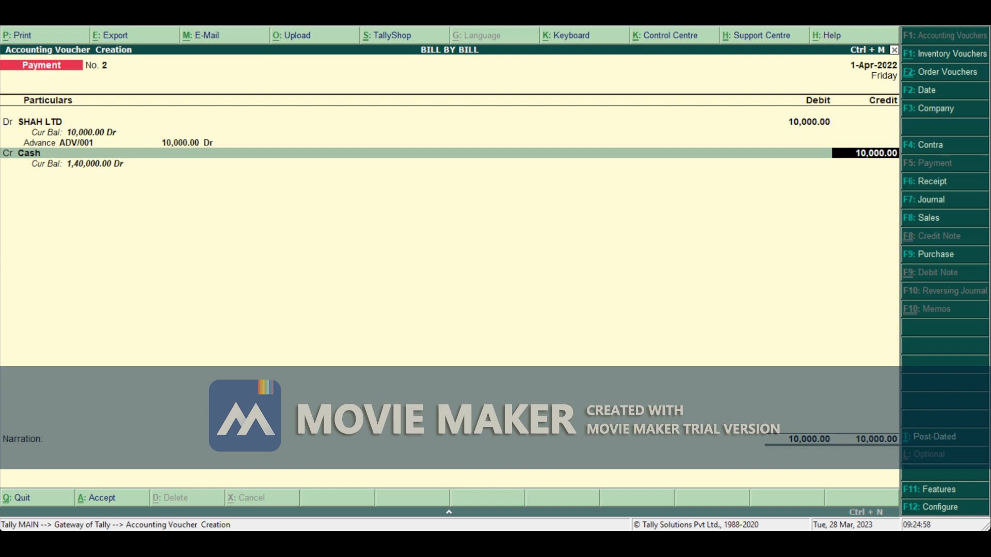
key("ctrl+a")
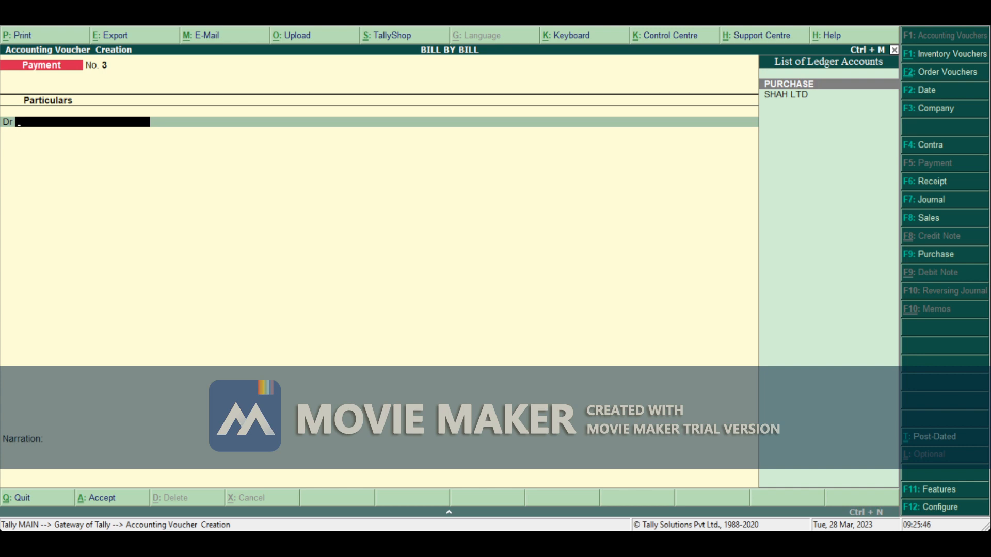
Debit SHAH LTD with 65,000 in a new payment voucher and allocate the full amount On Account.
key("Down")
key("Return")
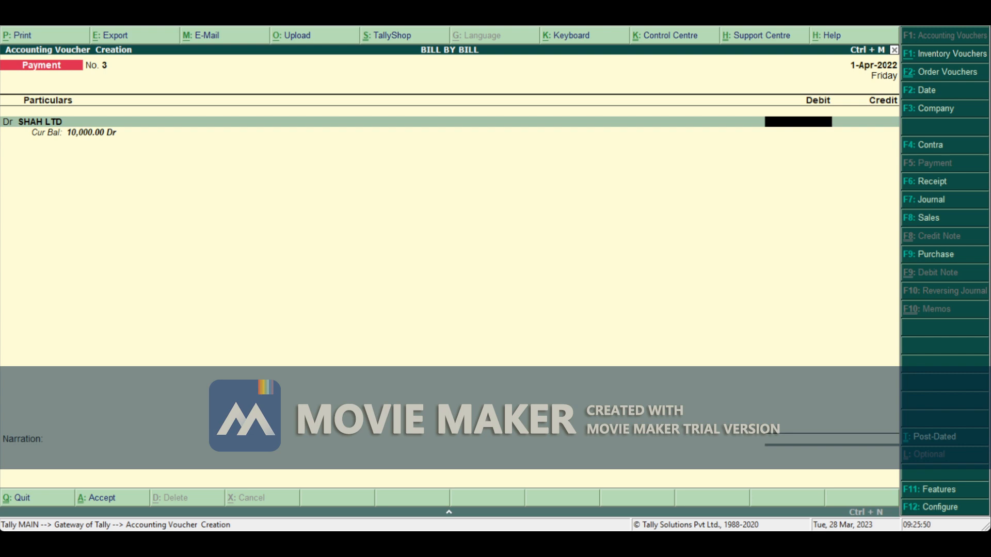
type("65,000")
key("Return")
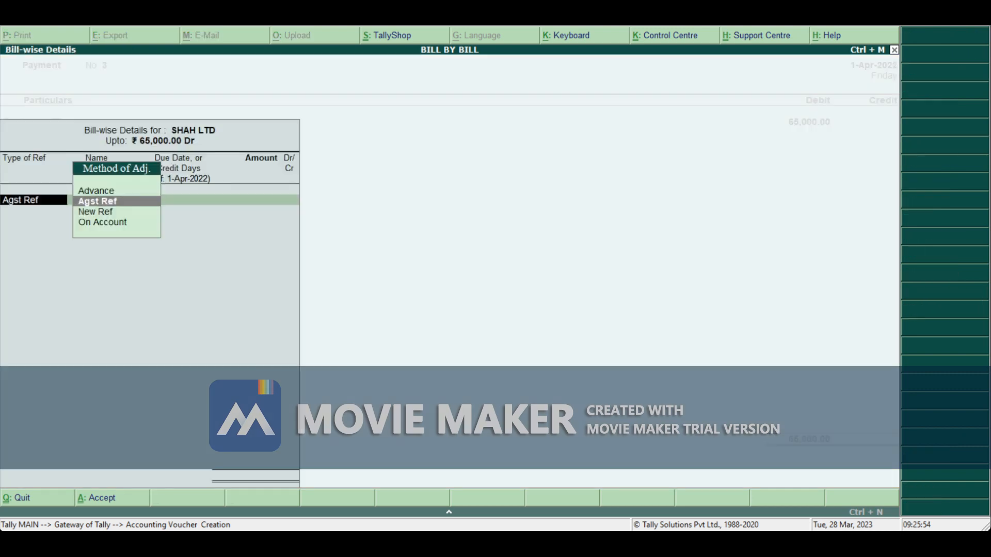
key("Down")
key("Down")
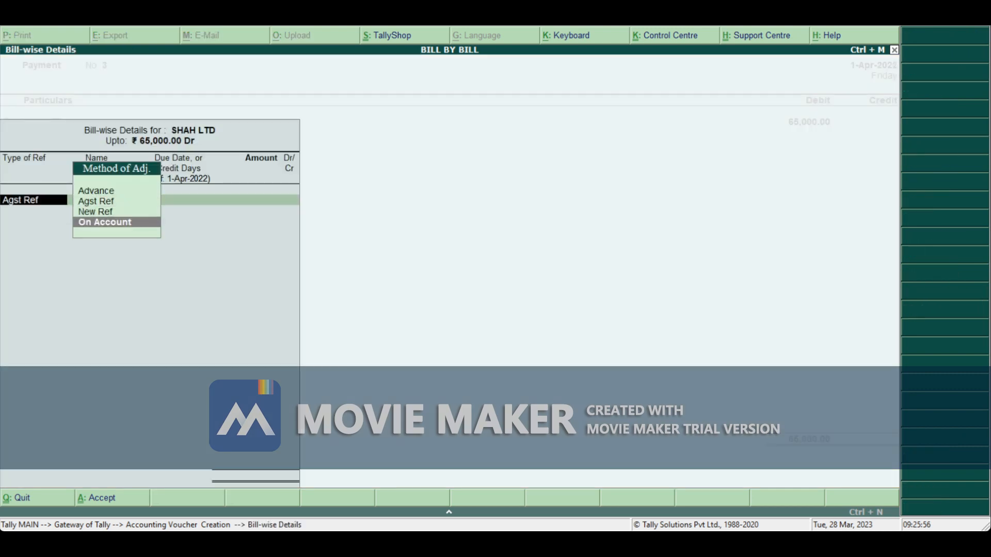
key("Return")
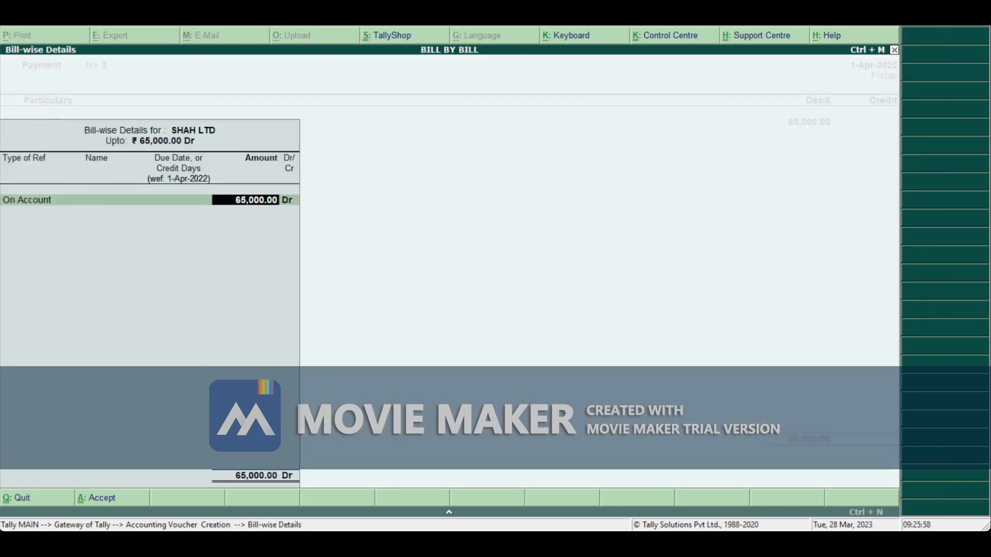
key("Return")
key("Return")
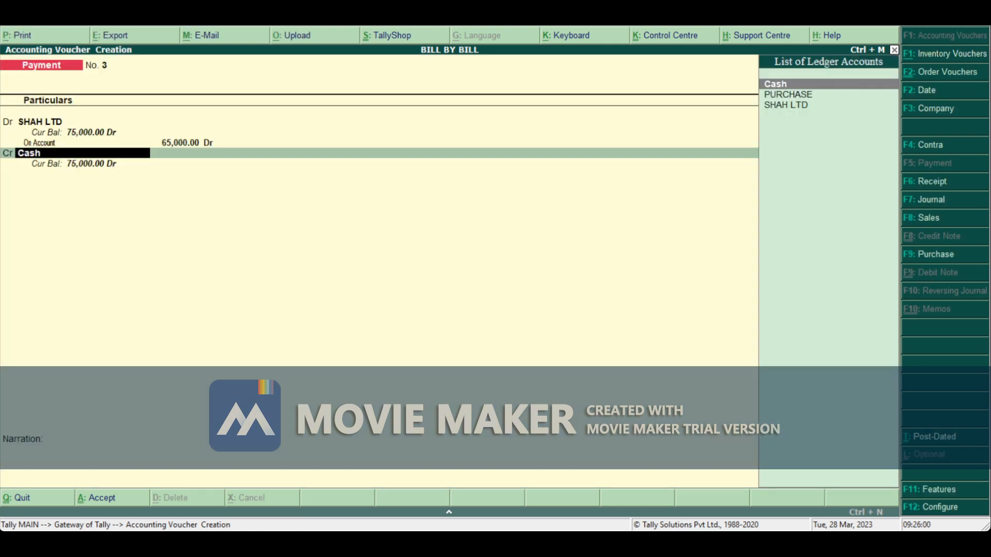
Credit Cash with 65,000 and save the payment voucher without a narration.
key("Return")
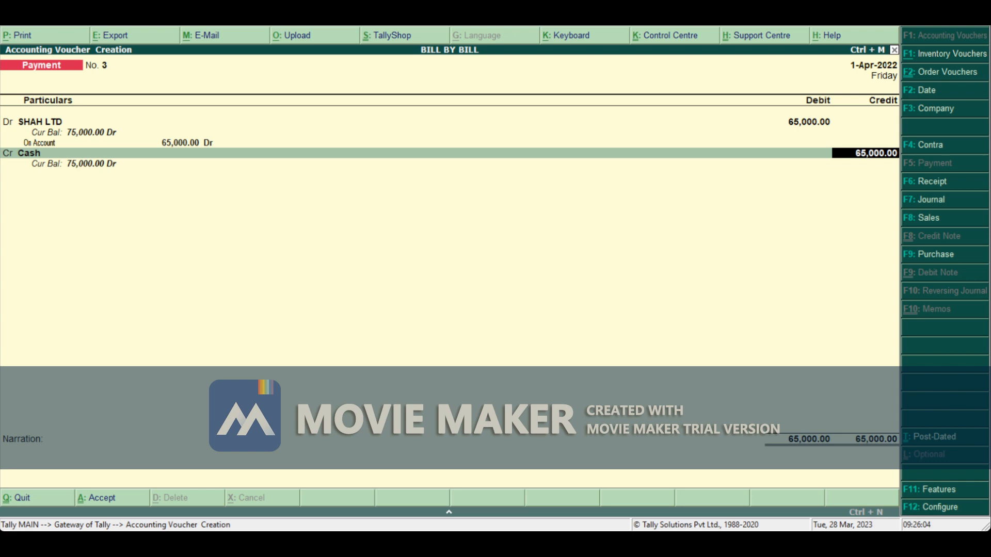
key("Return")
key("Return")
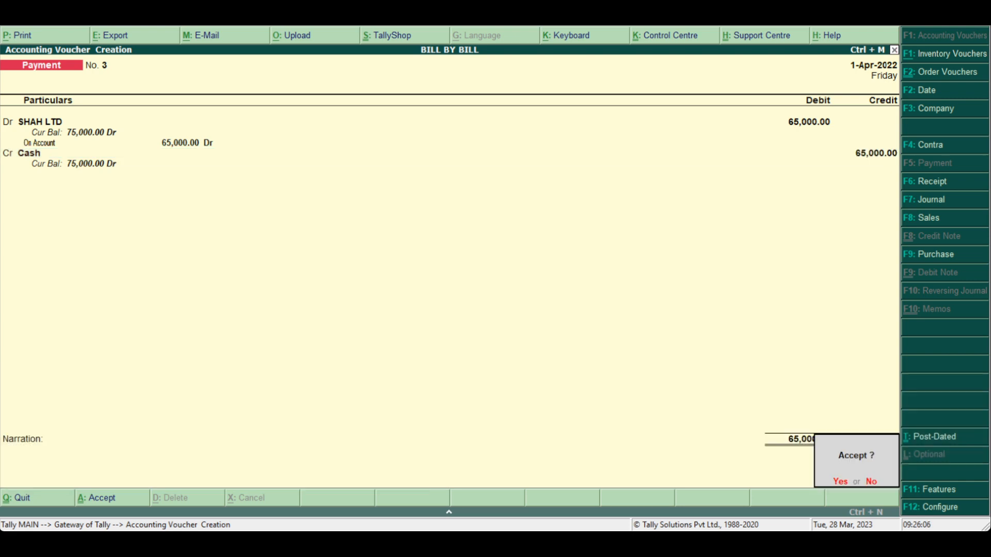
key("Return")
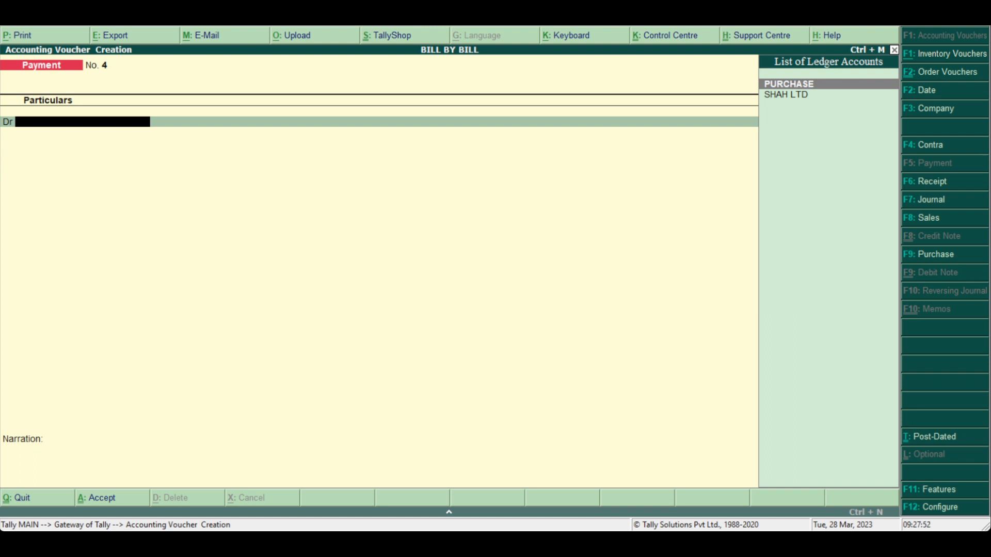
Review the saved purchase and payment vouchers one by one, including the bill-wise allocation of the third SHAH LTD payment.
key("Page_Up")
key("Page_Up")
key("Page_Up")
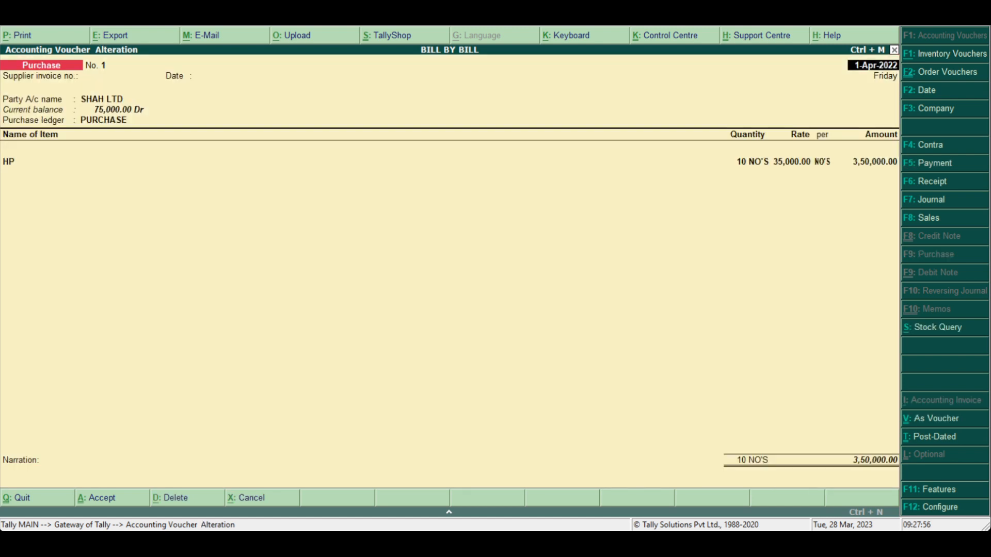
key("Page_Down")
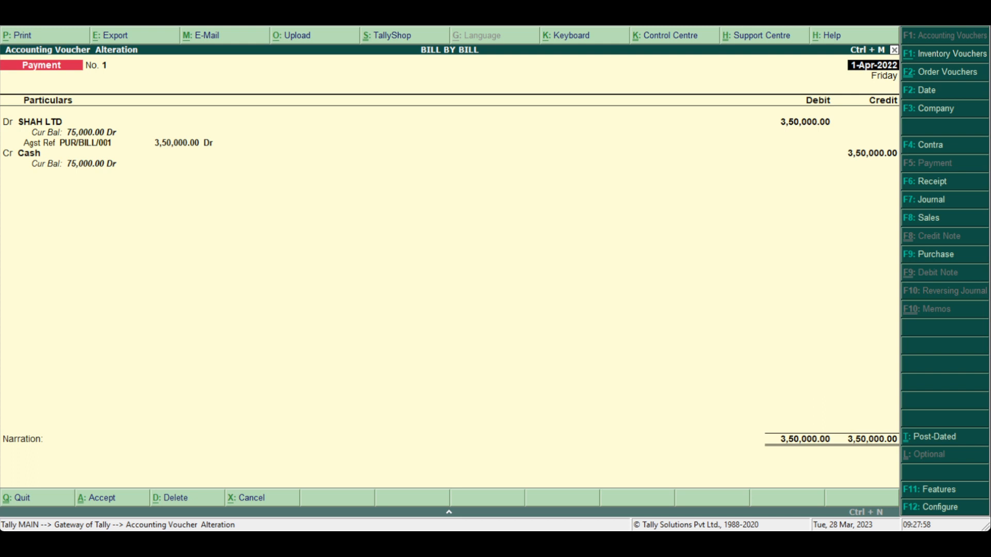
key("Page_Down")
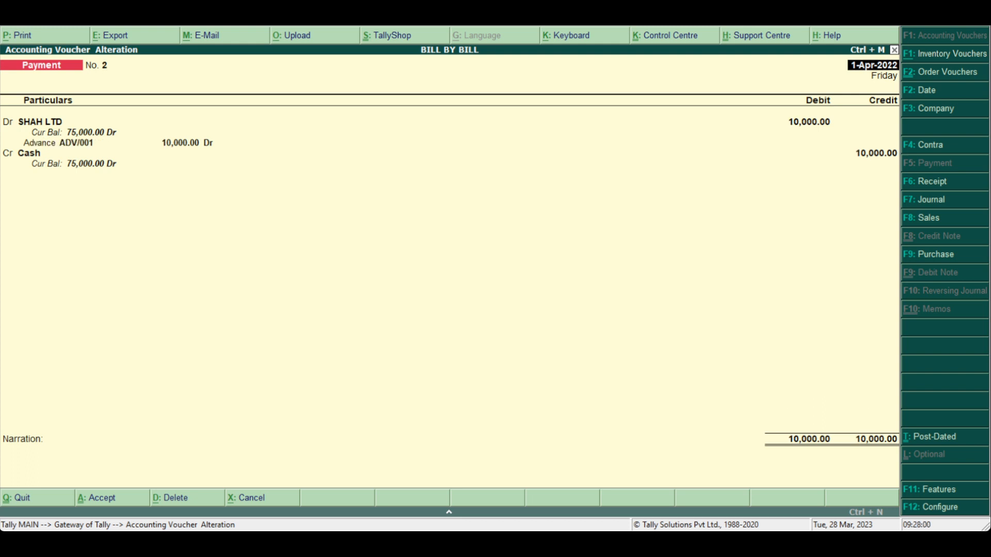
key("Page_Down")
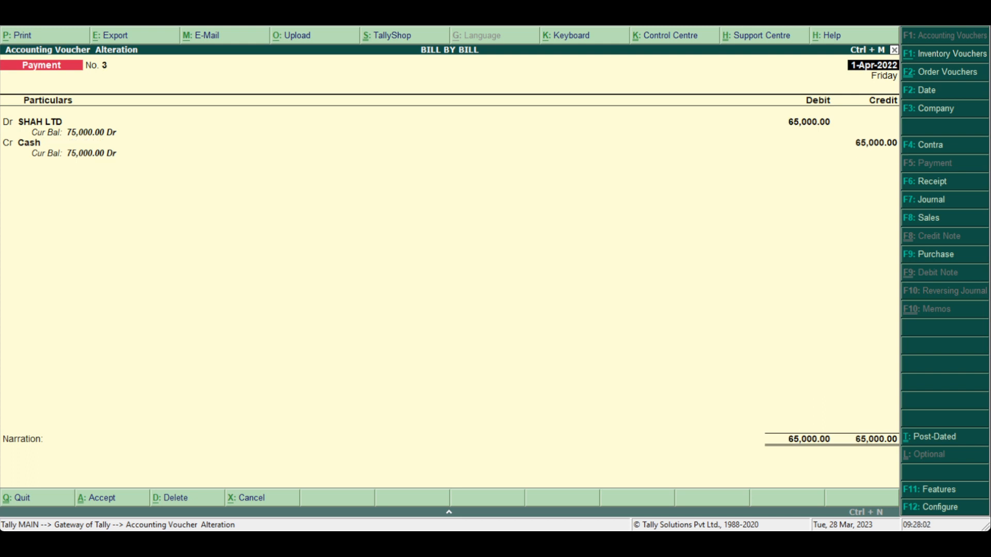
key("Return")
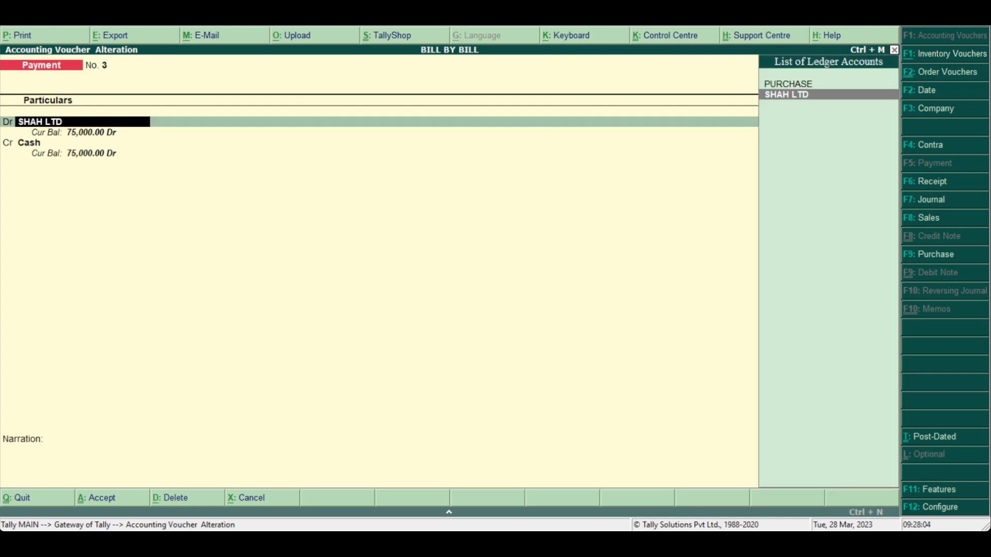
key("Return")
key("Return")
key("Return")
key("Return")
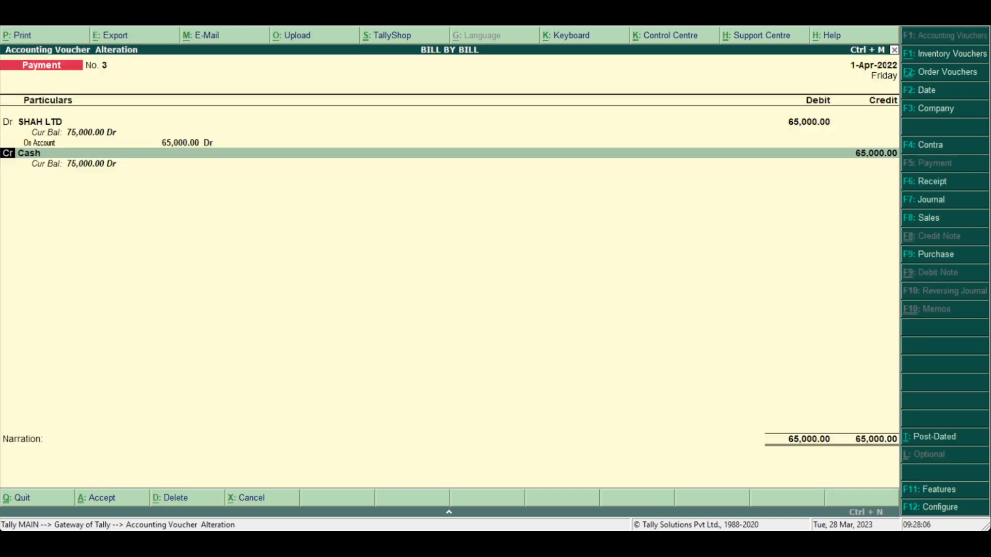